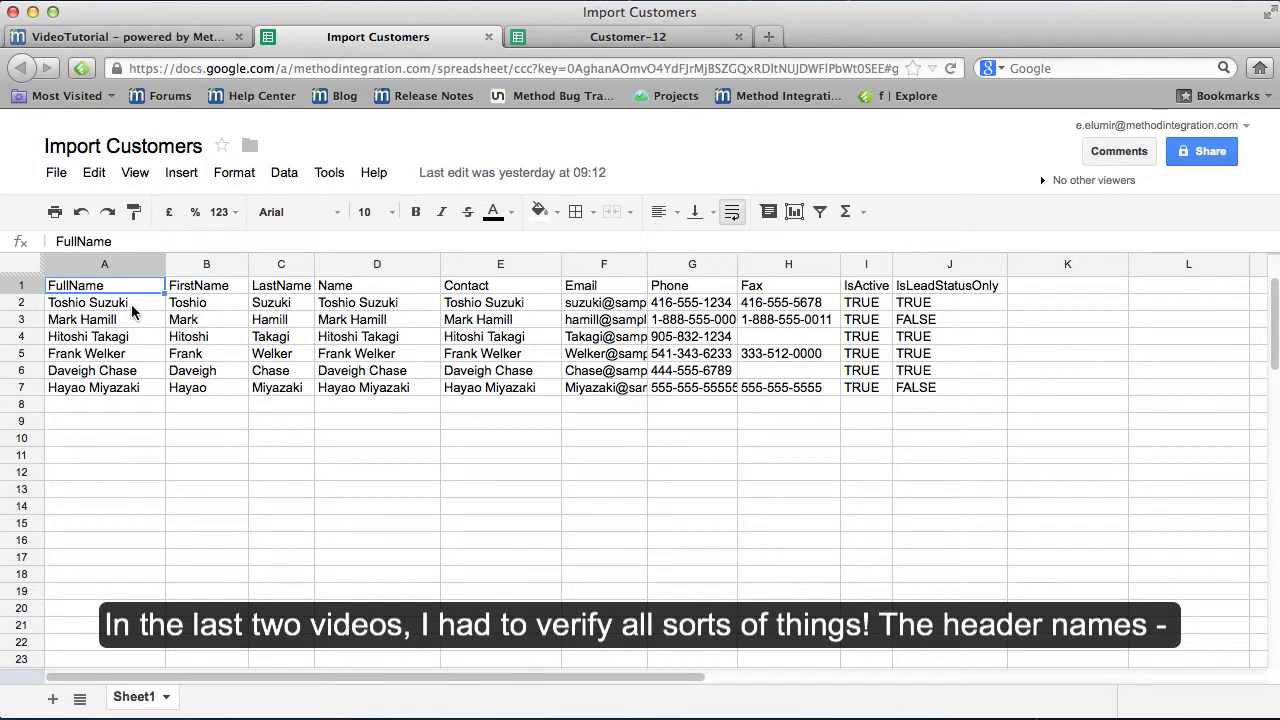
Review the header row and Name column values in the Import Customers sheet.
left_click(35, 287)
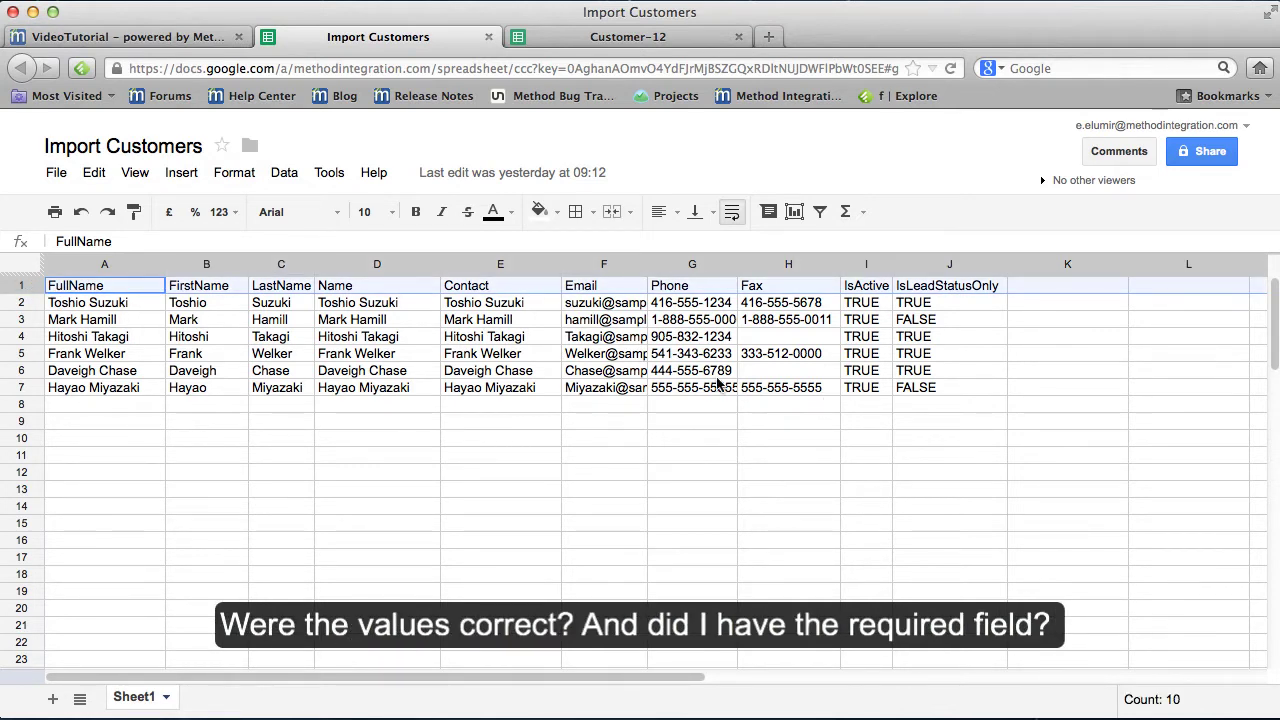
left_click(586, 440)
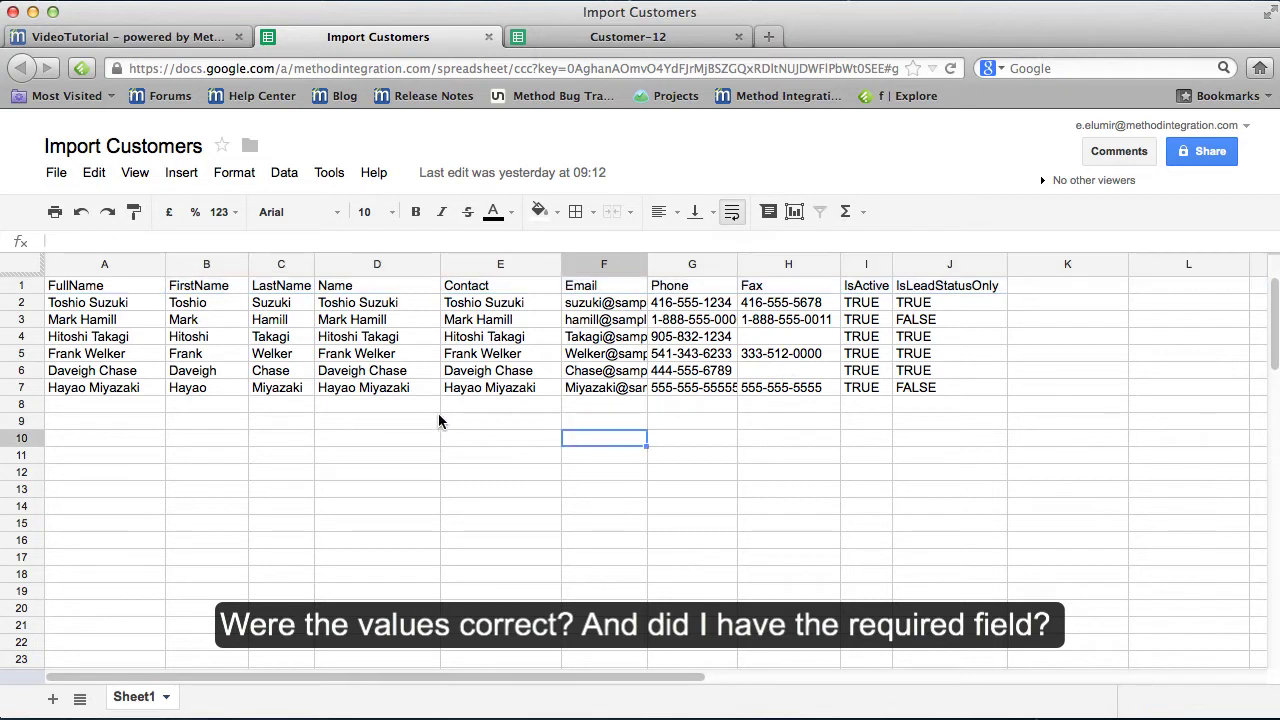
left_click(427, 423)
left_click(377, 265)
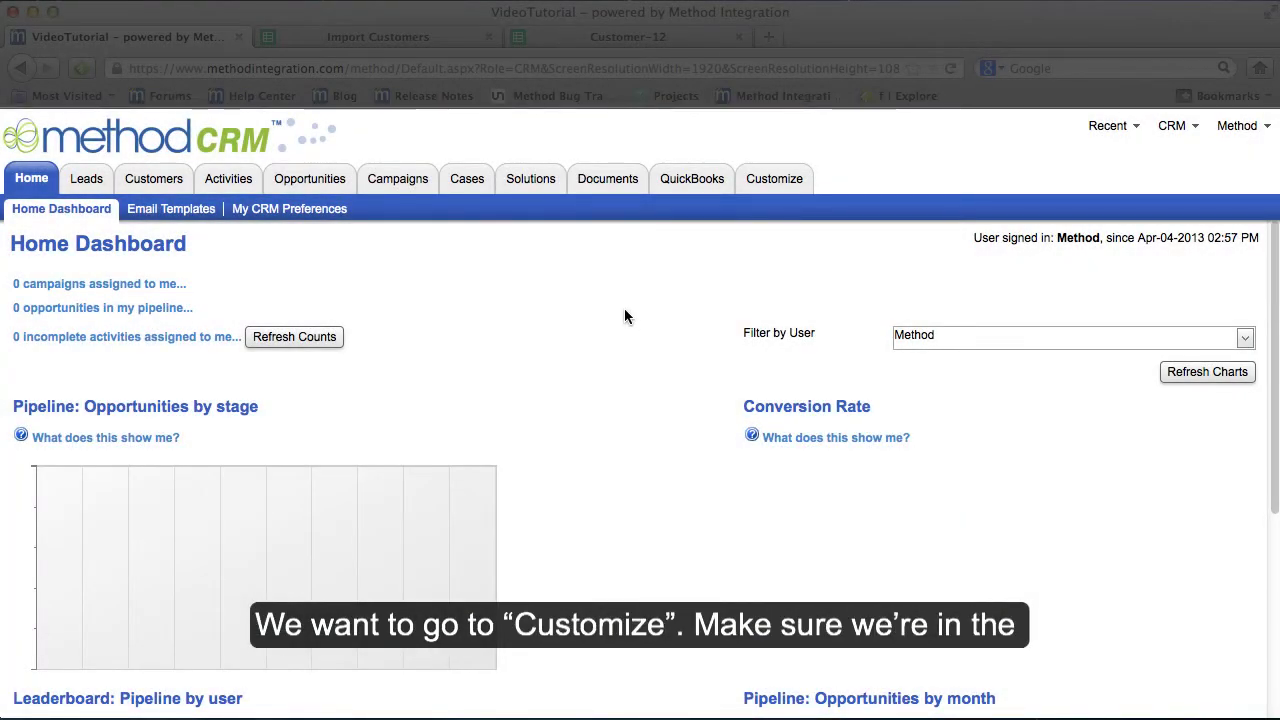
Under Customize > Integration Tools, choose 'Import into a table from a file' targeting Customer and Customer Lead.
left_click(784, 189)
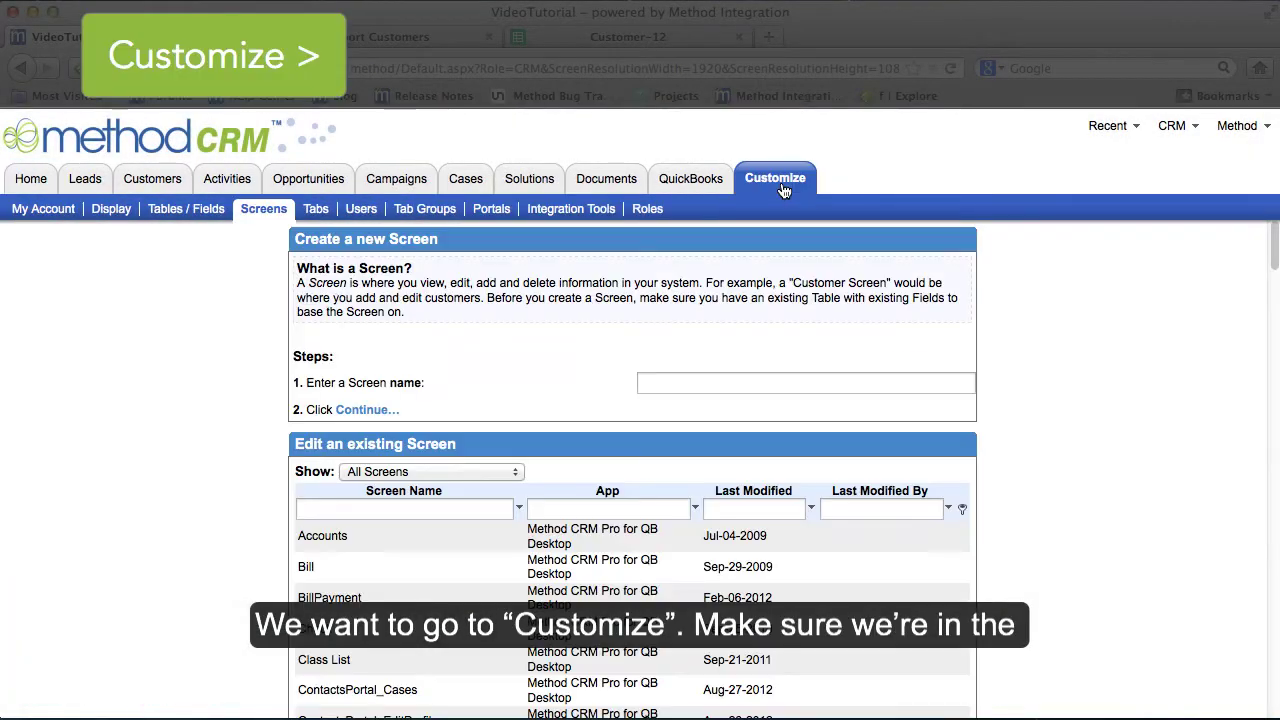
left_click(574, 212)
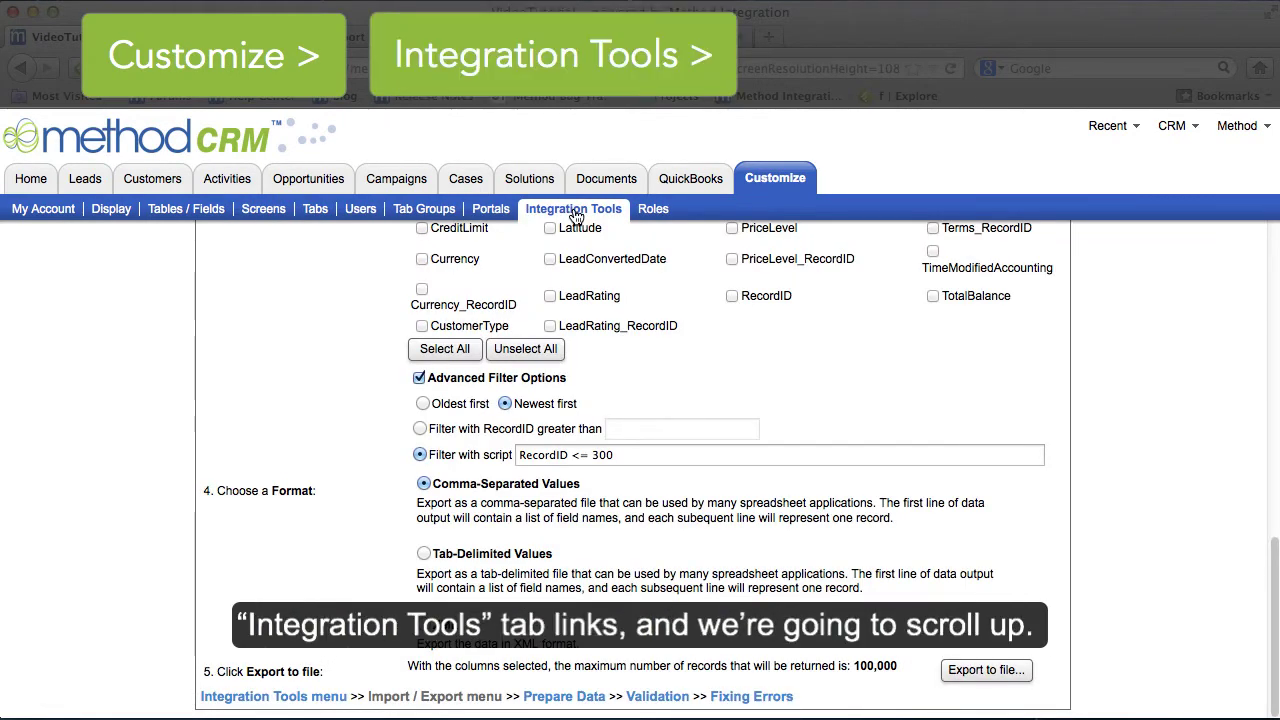
scroll(765, 345, "up", 10)
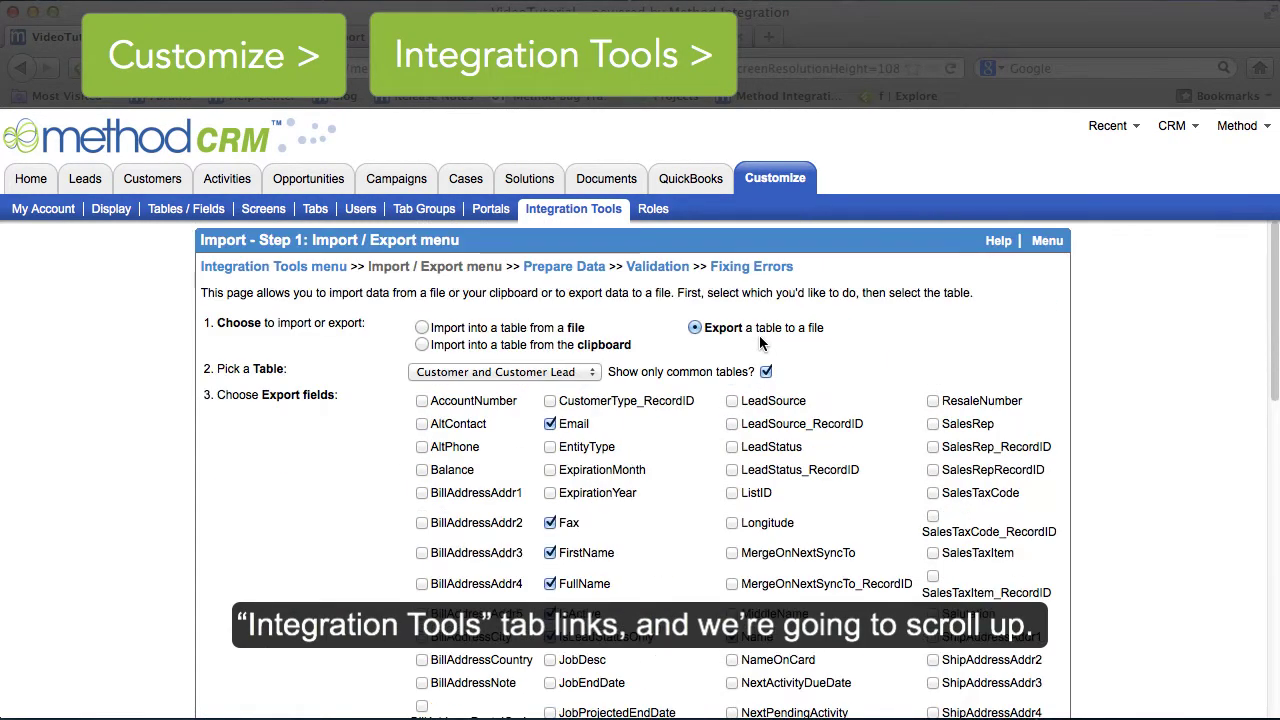
left_click(421, 329)
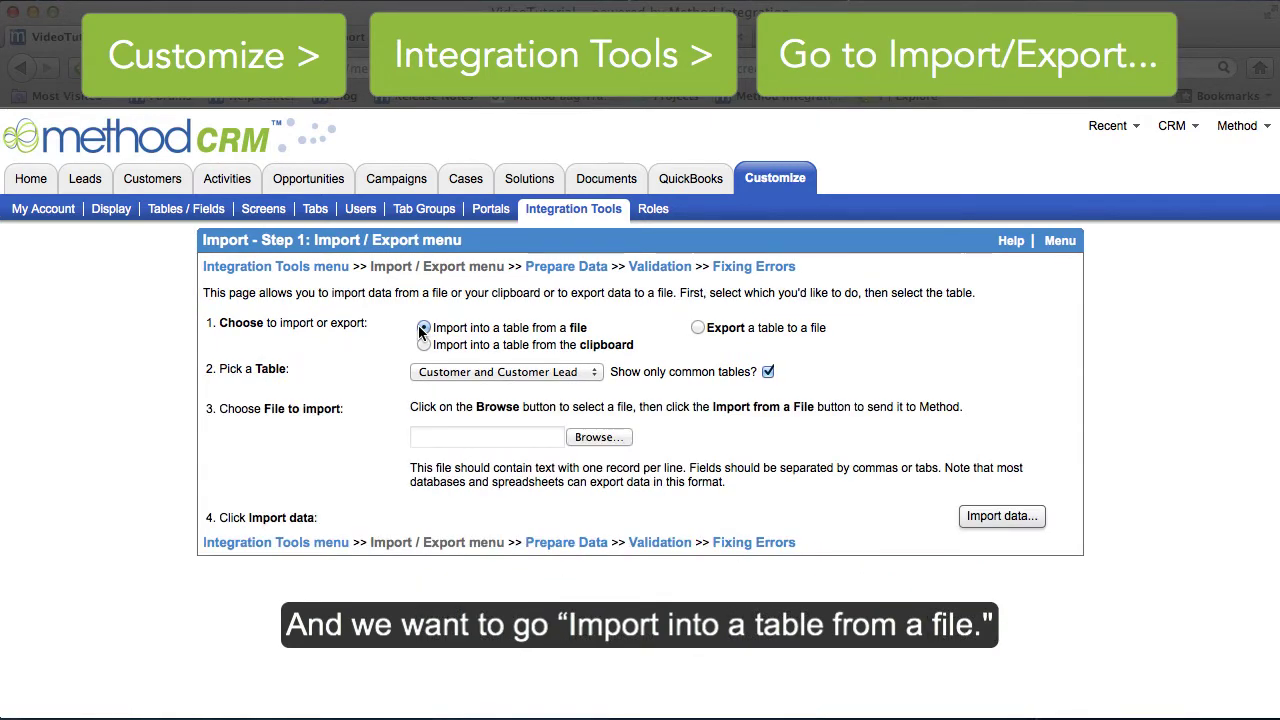
left_click(533, 372)
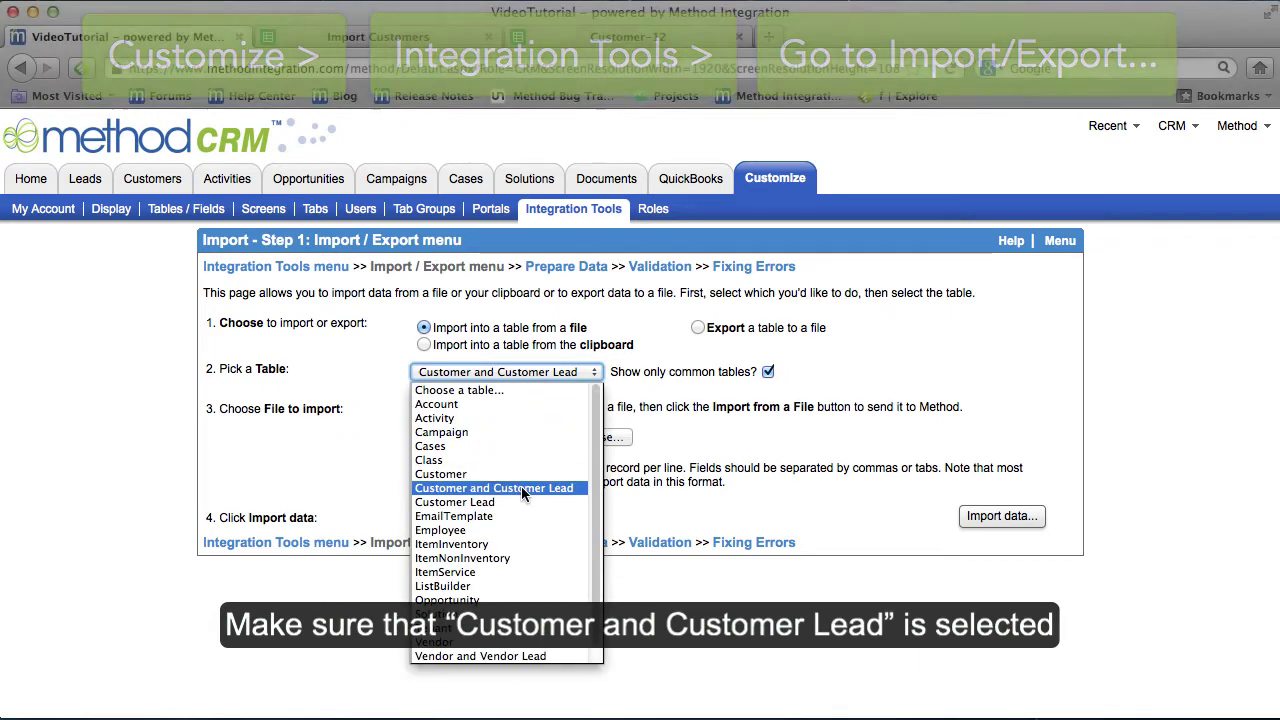
left_click(521, 486)
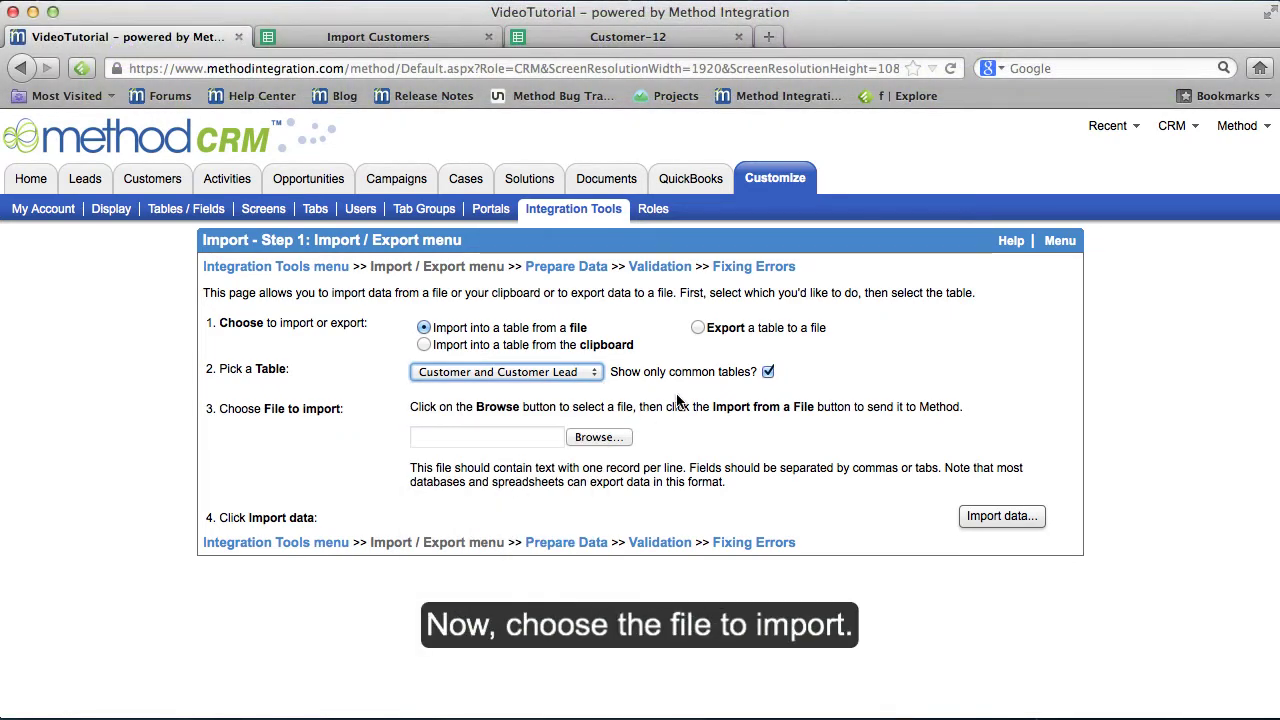
Upload Import Customers.csv from the Tutorials folder and proceed to Step 2: Prepare Data.
left_click(618, 440)
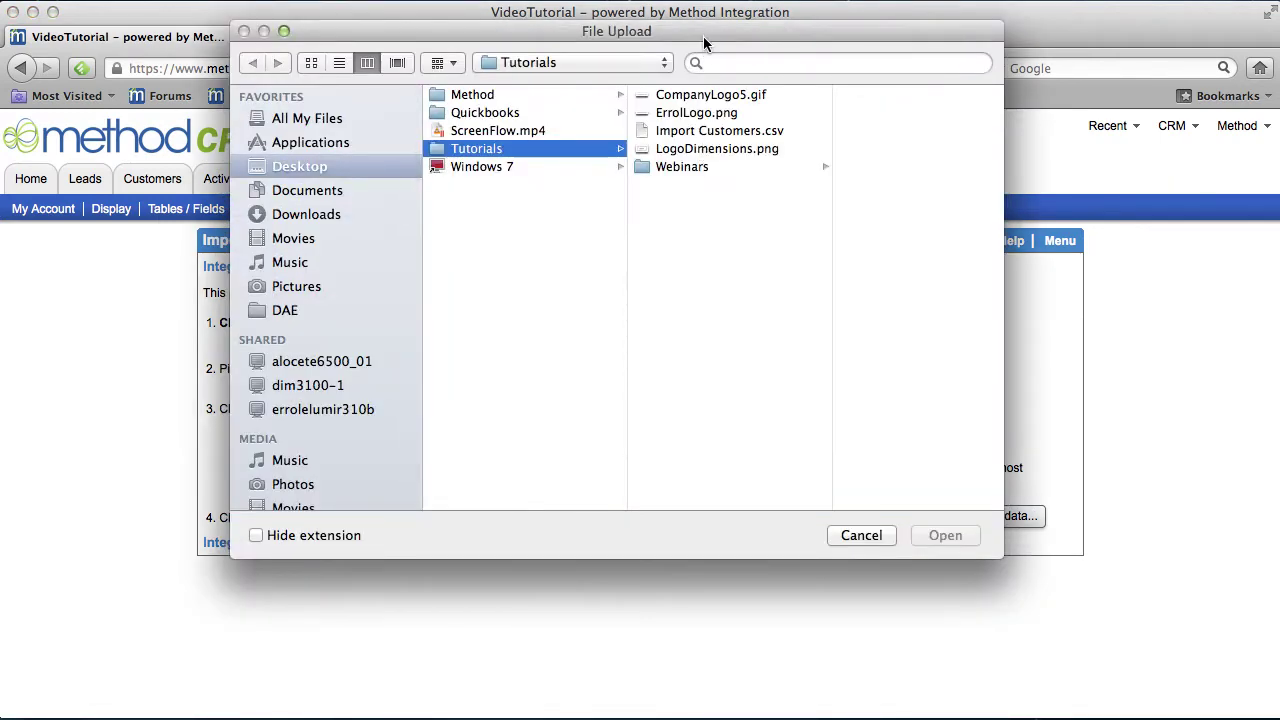
left_click_drag(705, 52, 721, 152)
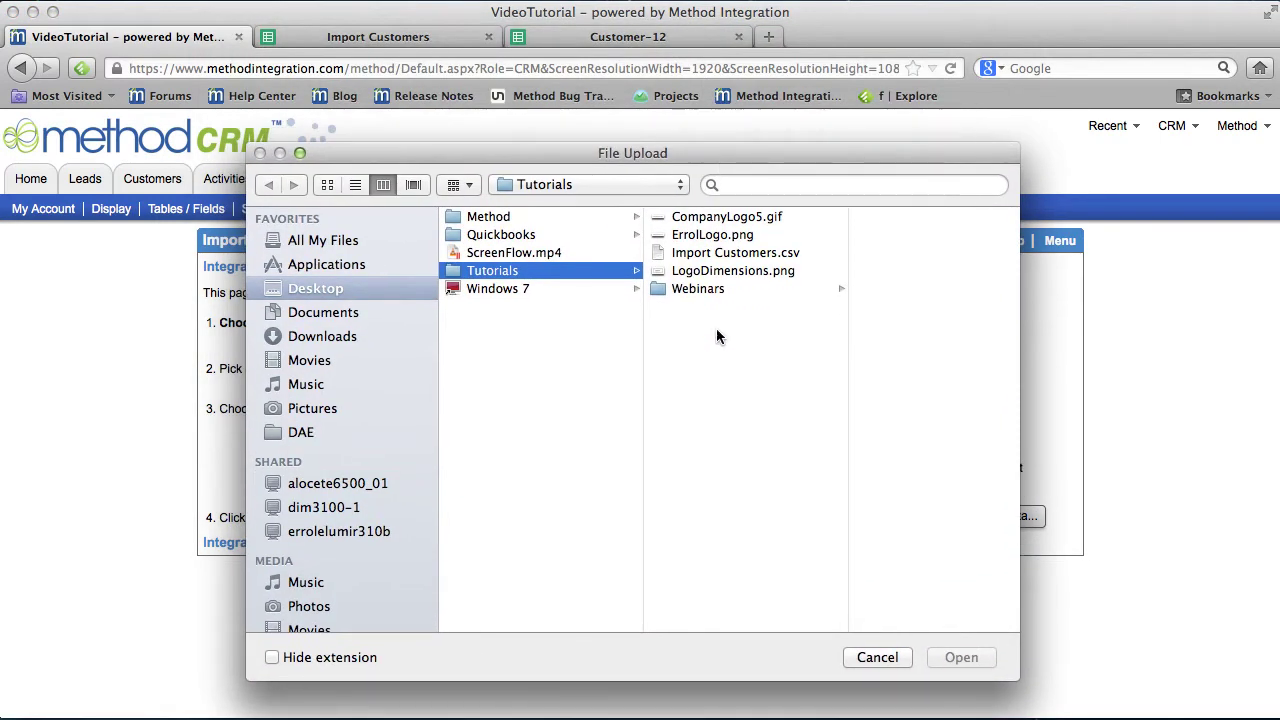
left_click(772, 253)
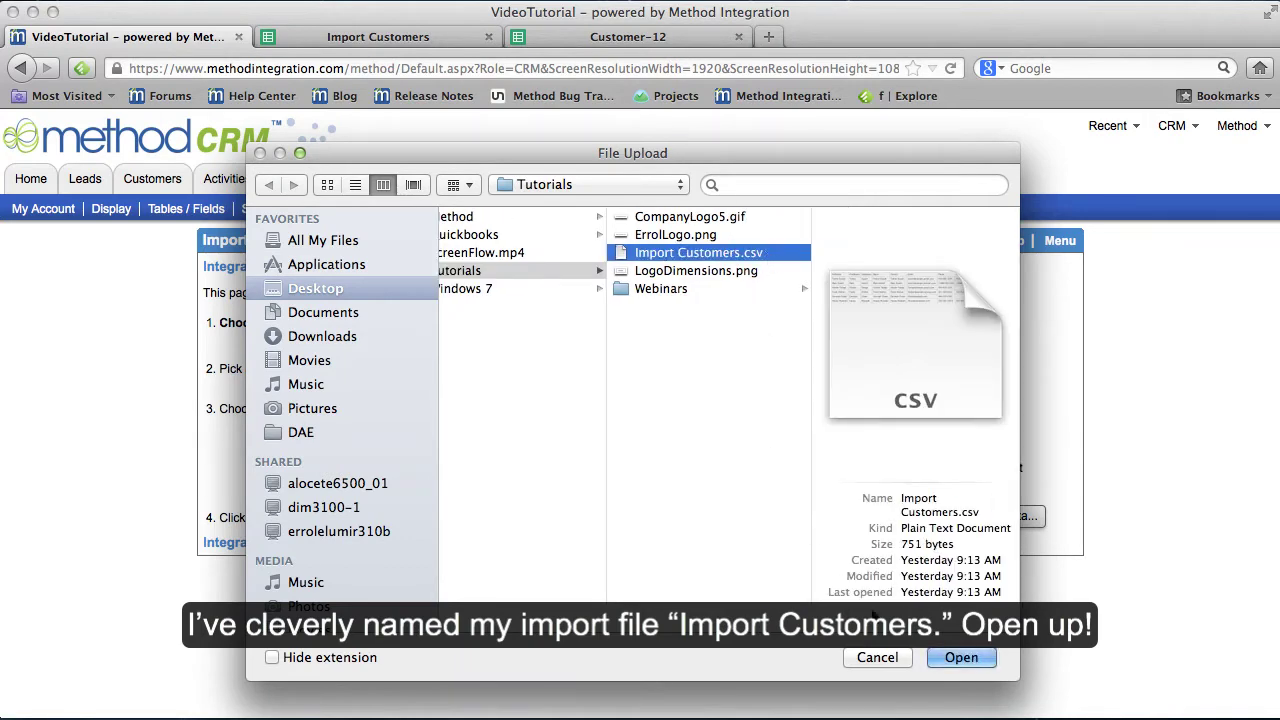
left_click(955, 658)
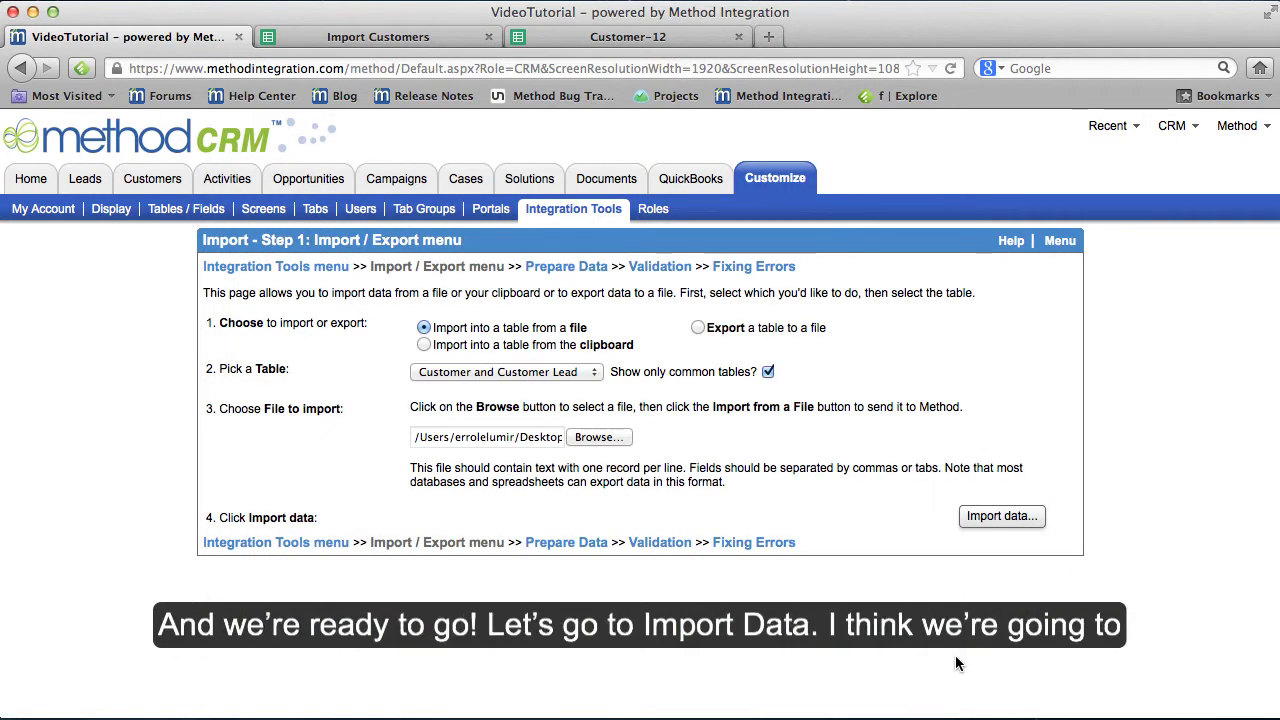
left_click(1003, 520)
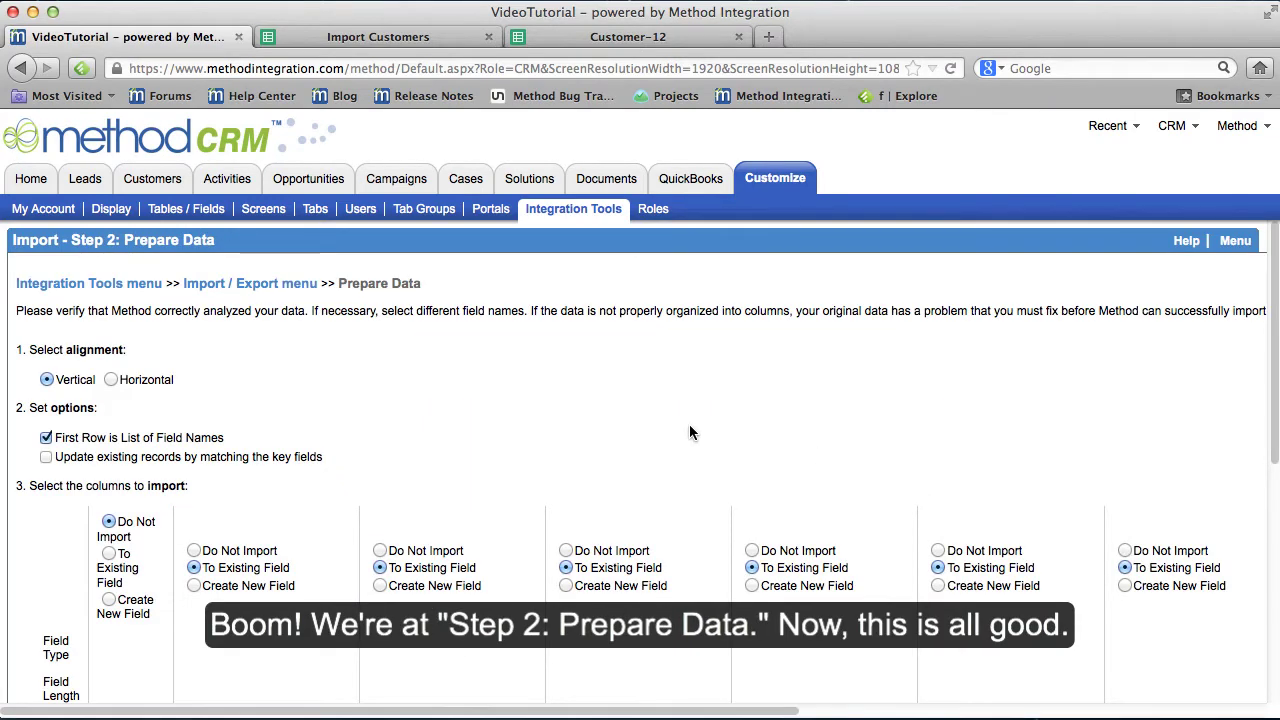
Scroll through the column mapping table to check each column's field assignment and sample rows.
scroll(689, 432, "down", 7)
scroll(689, 432, "up", 4)
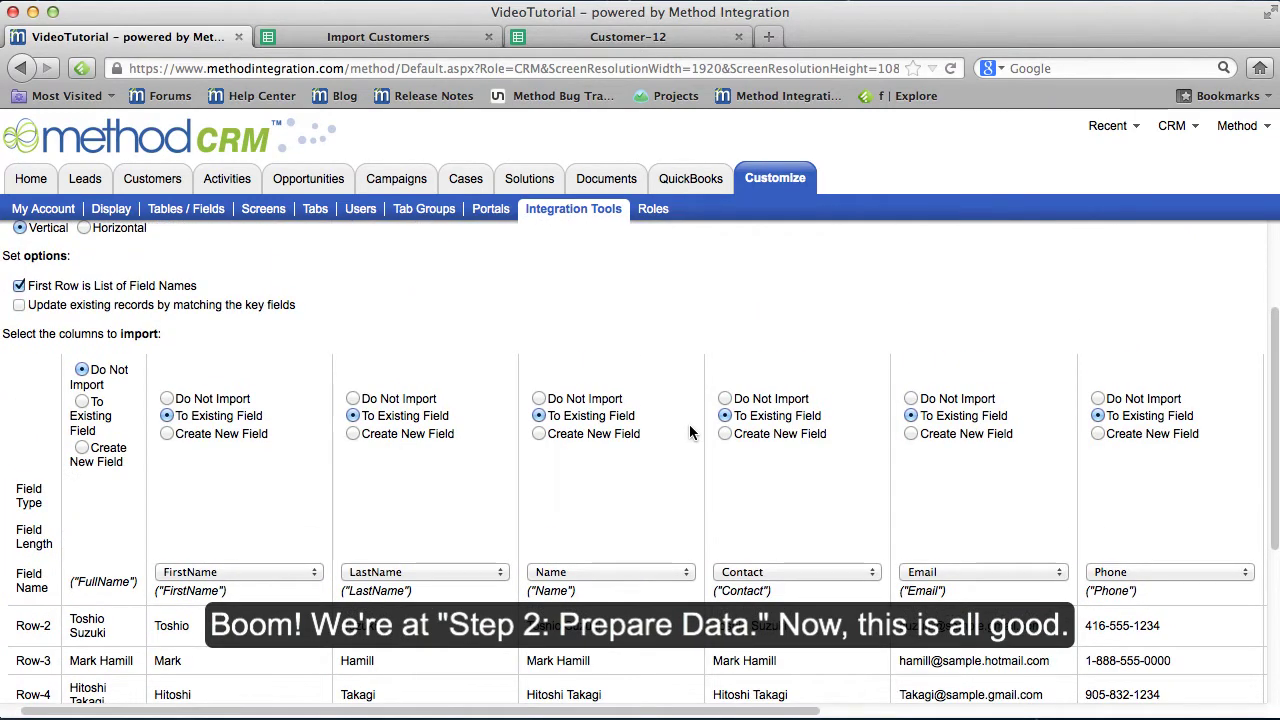
scroll(853, 492, "right", 2)
scroll(853, 492, "down", 3)
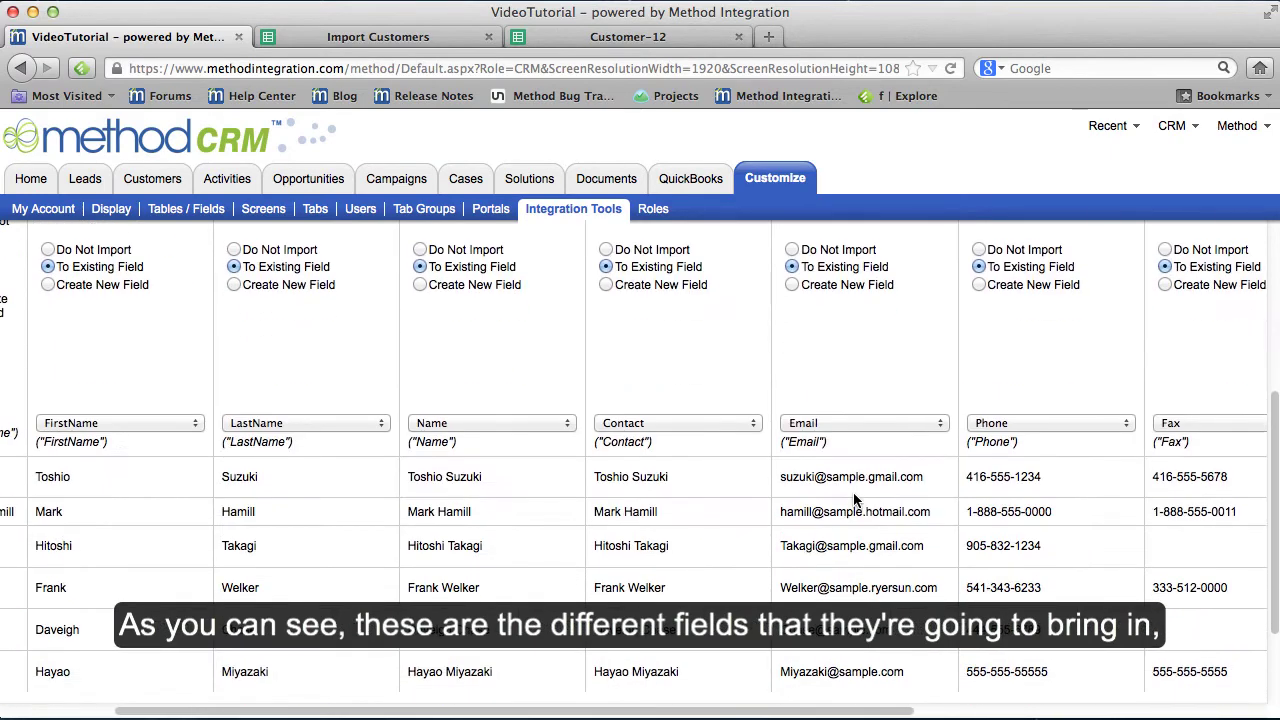
scroll(1093, 336, "right", 1)
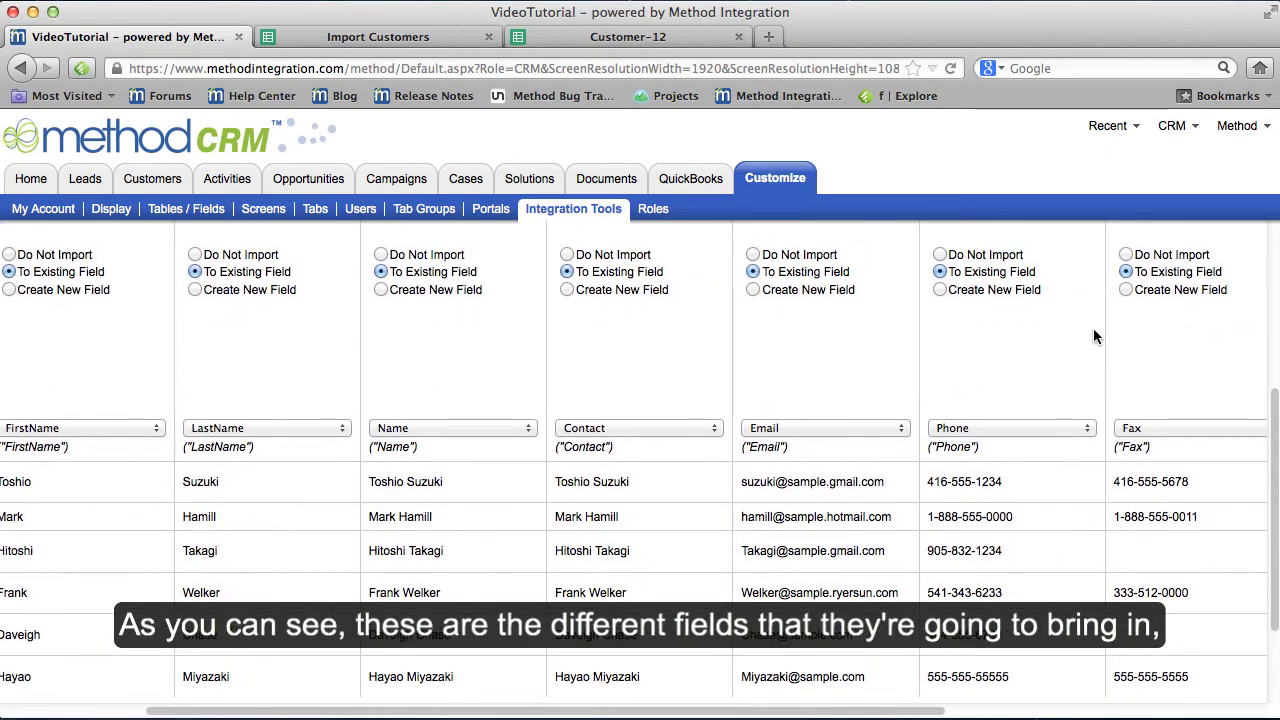
scroll(1093, 337, "right", 1)
scroll(1093, 336, "left", 5)
scroll(1093, 336, "up", 2)
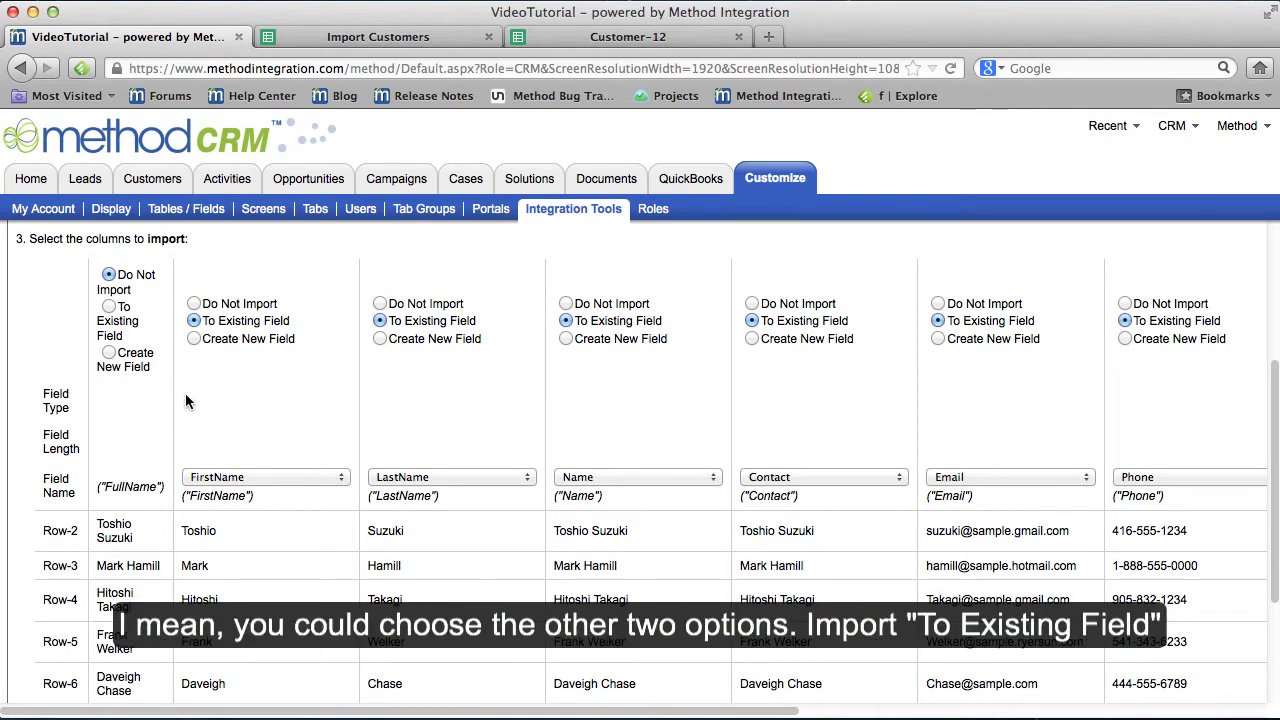
left_click(109, 306)
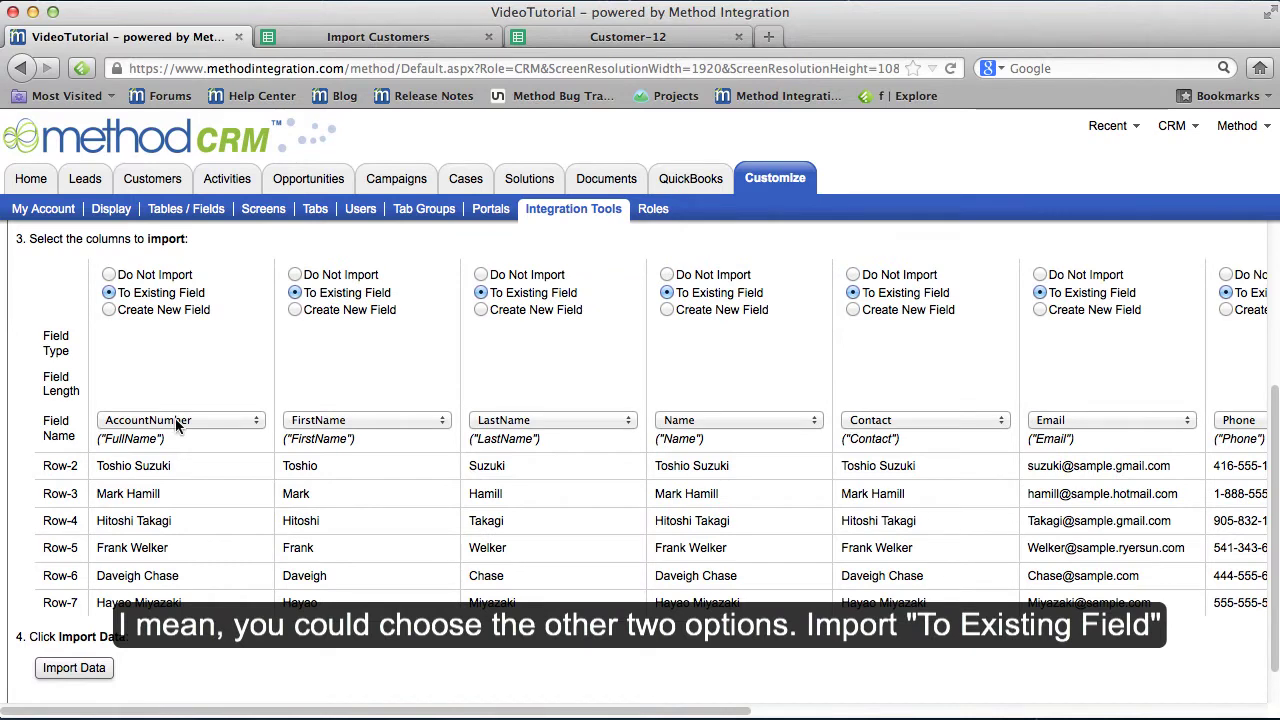
left_click(180, 420)
left_click(180, 372)
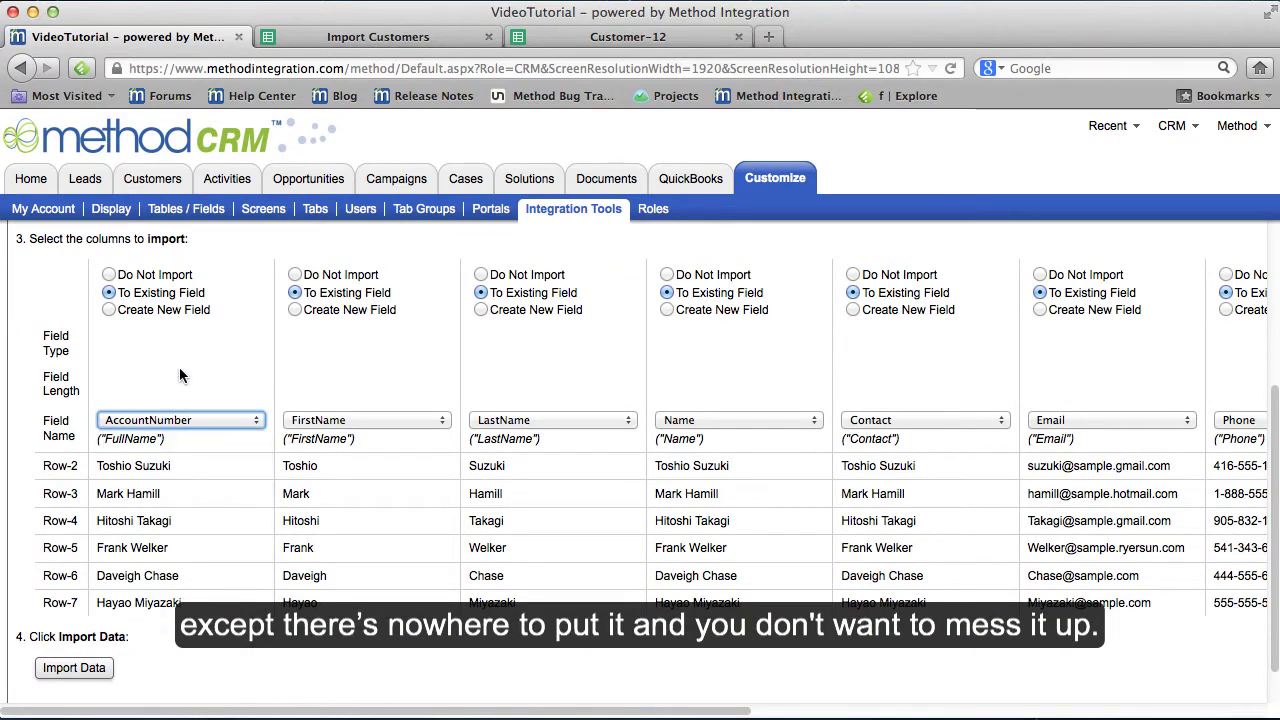
left_click(110, 311)
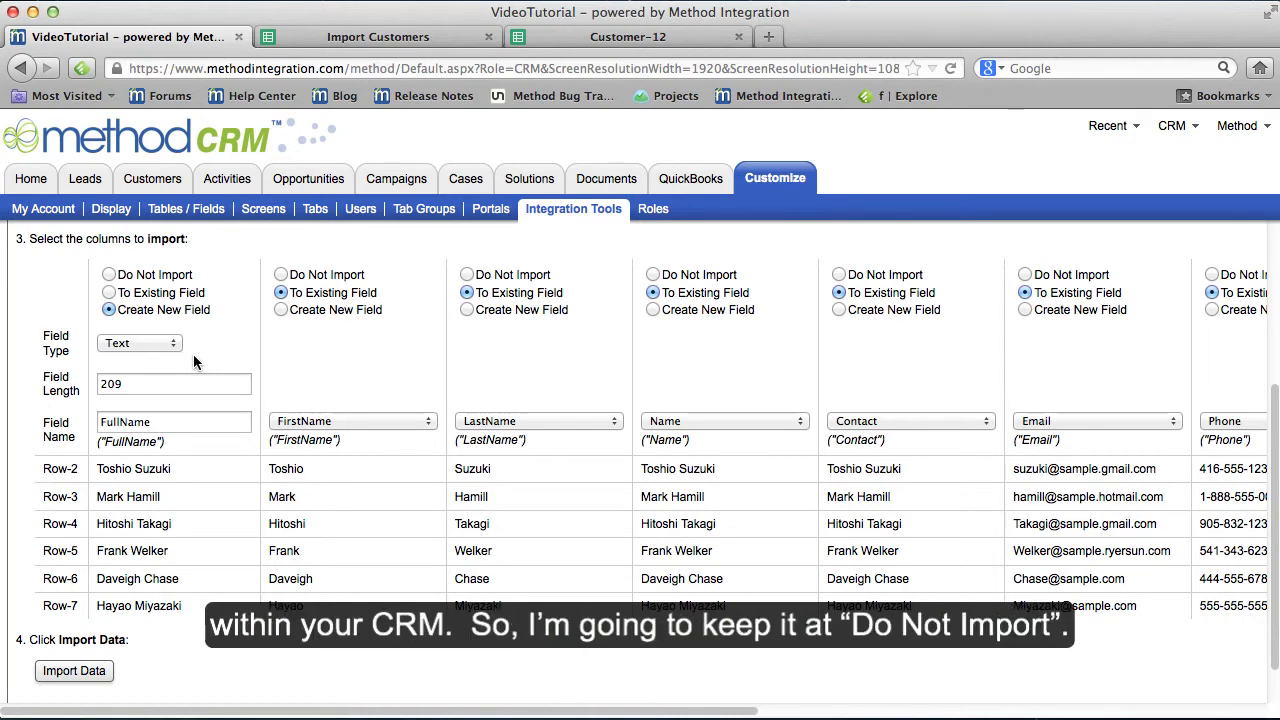
left_click(109, 274)
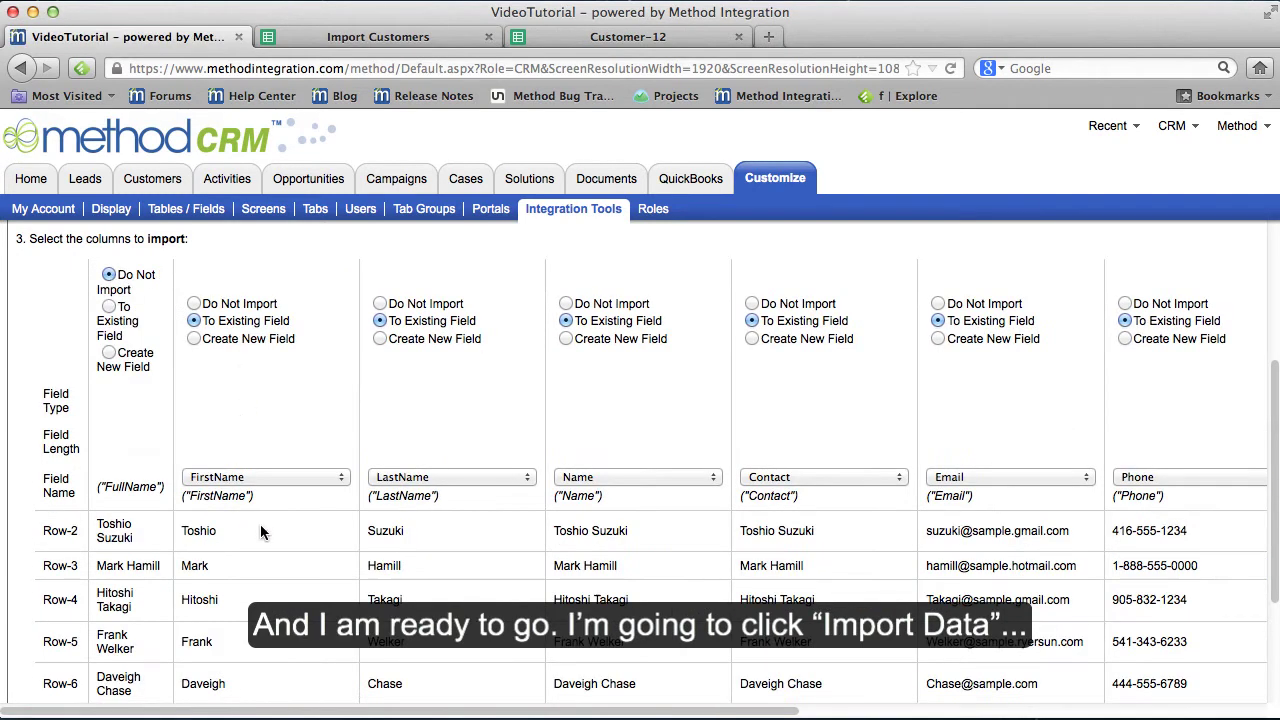
scroll(262, 545, "down", 5)
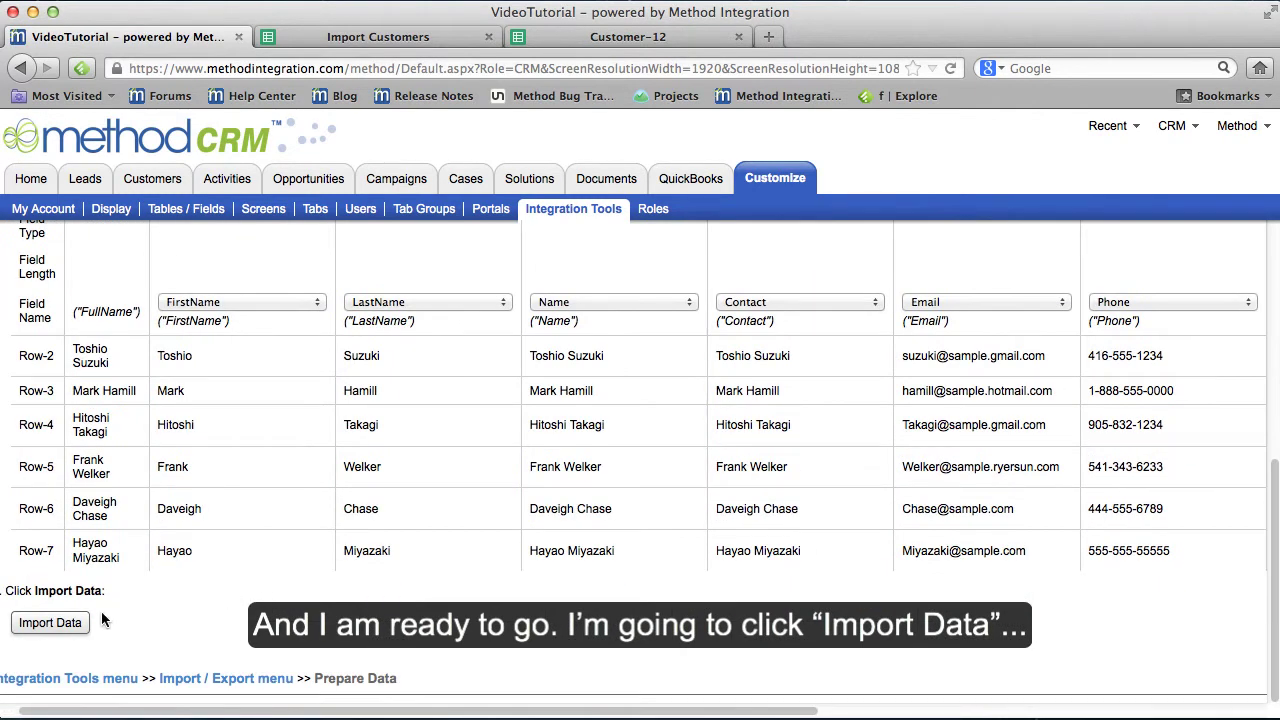
Validate the six mapped rows and begin the import, reaching Step 4: Fixing Errors for record 4.
left_click(84, 626)
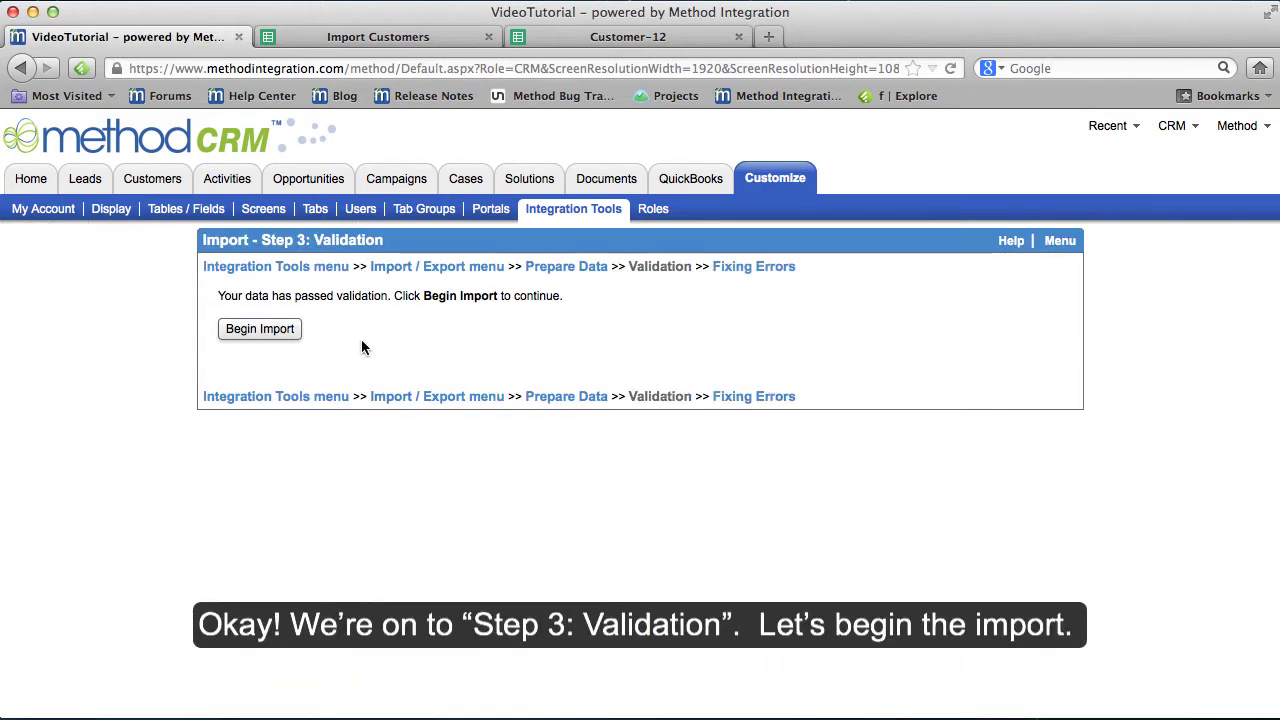
left_click(276, 332)
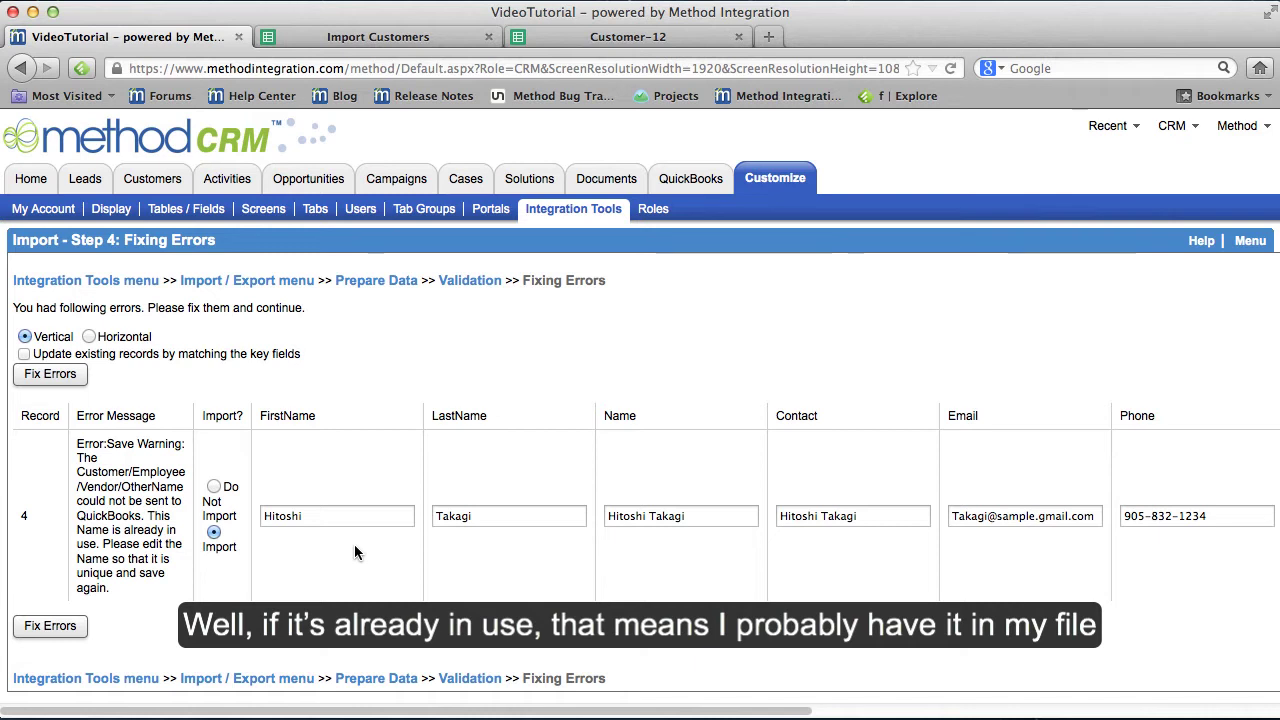
Set record 4 to Do Not Import, re-run the import to 6 records, and finish.
left_click(214, 487)
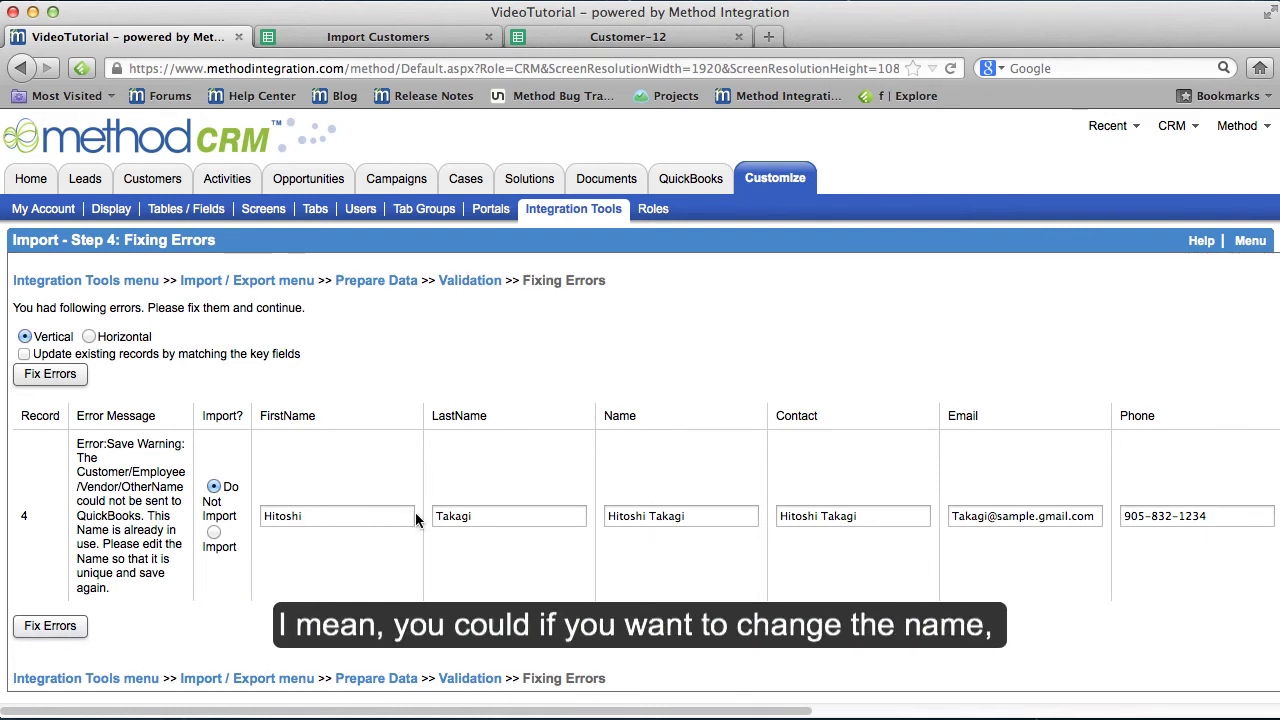
left_click(78, 634)
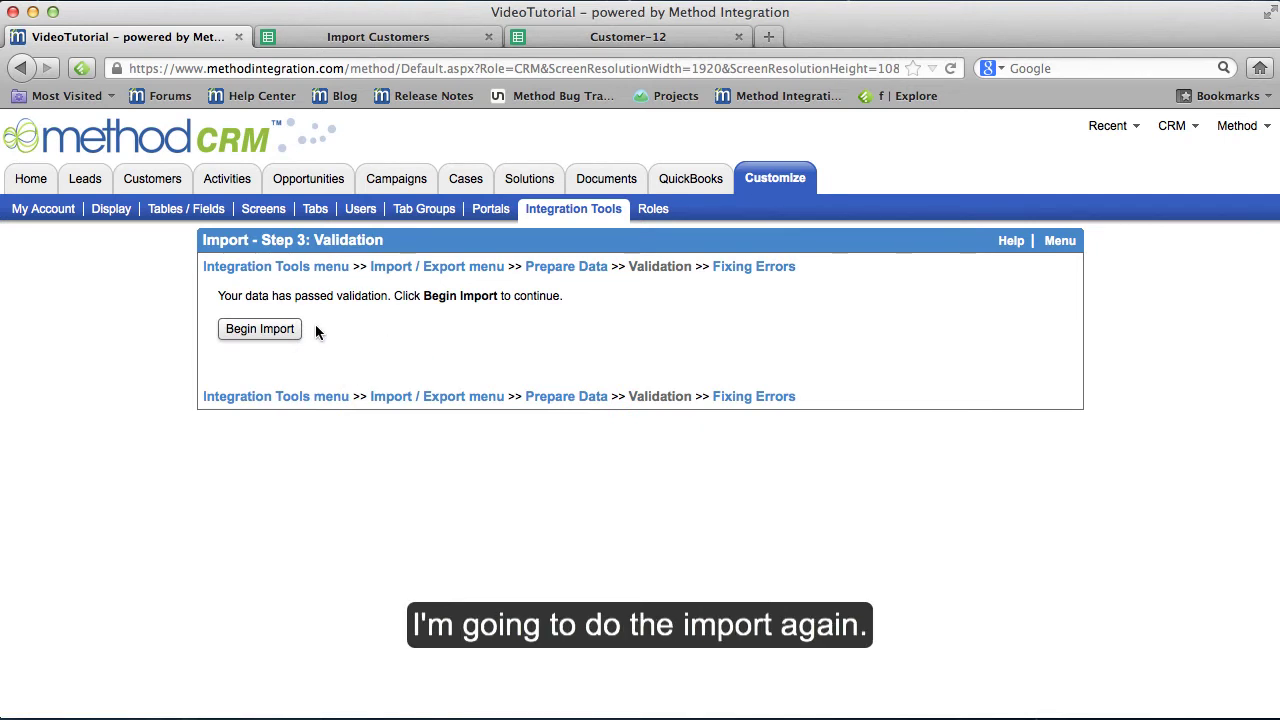
left_click(262, 330)
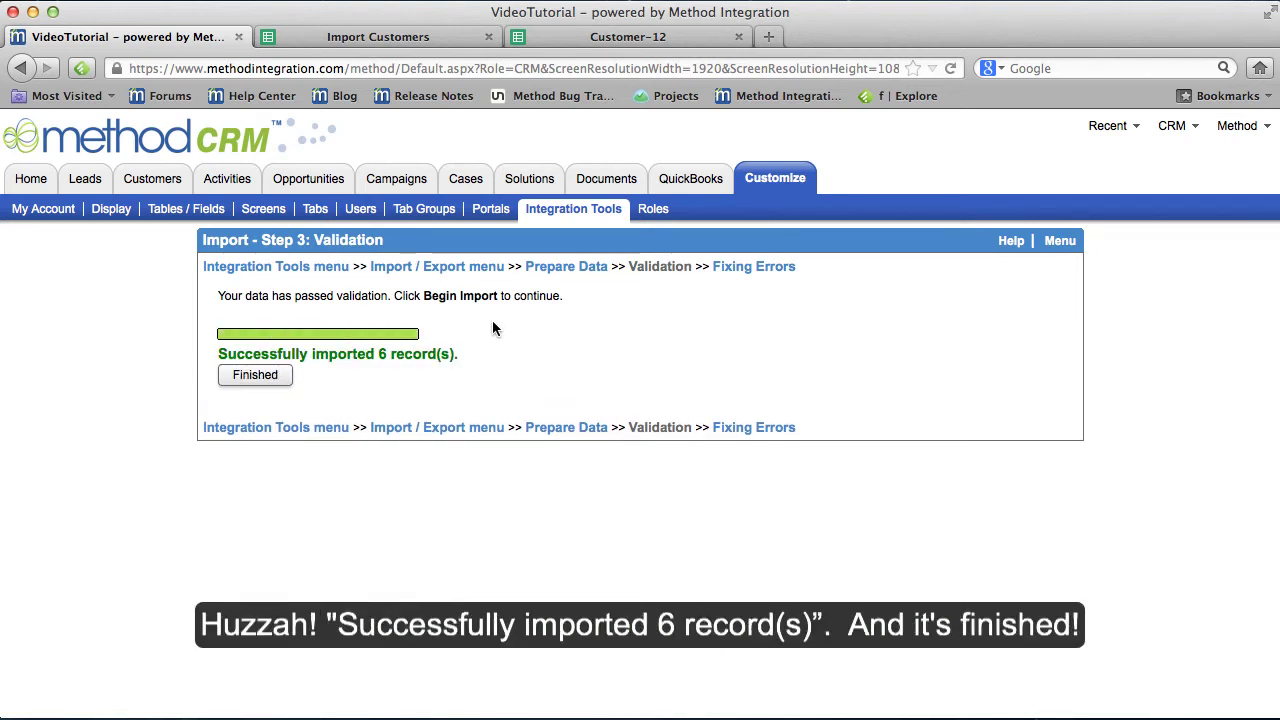
left_click(273, 386)
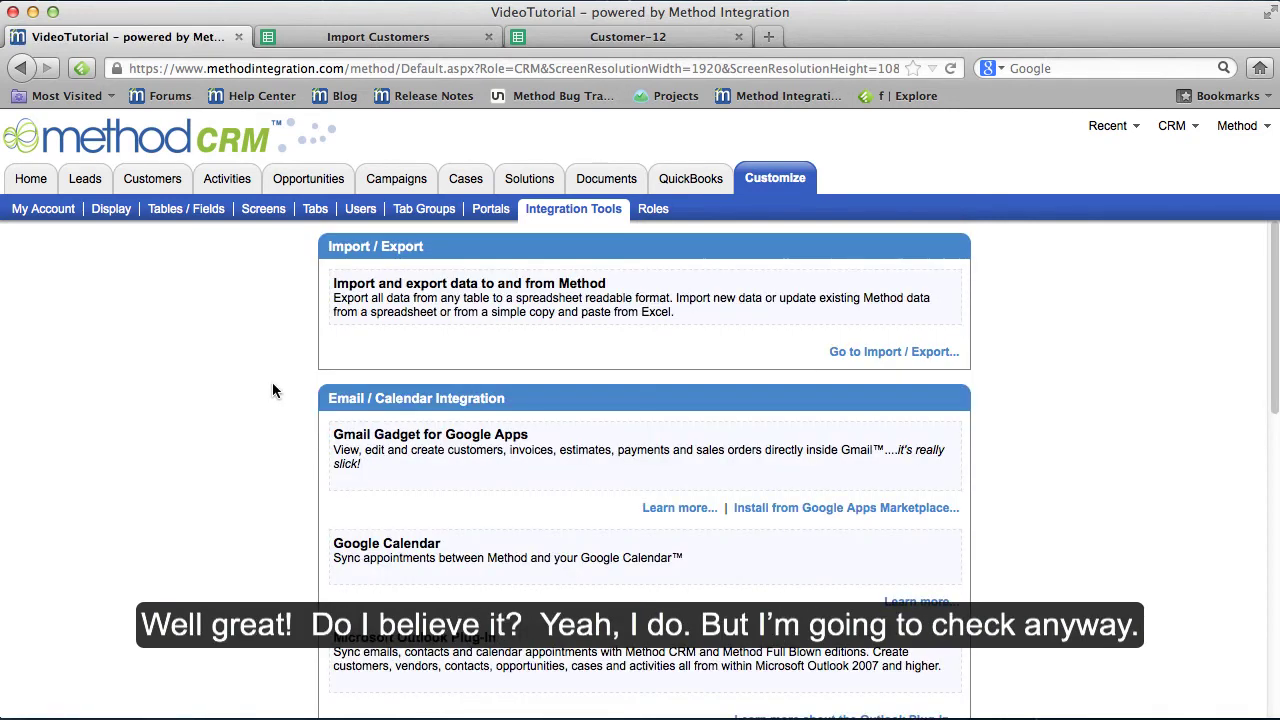
Refresh the Leads list to show the three imported leads, then return to the Import Customers sheet.
left_click(85, 178)
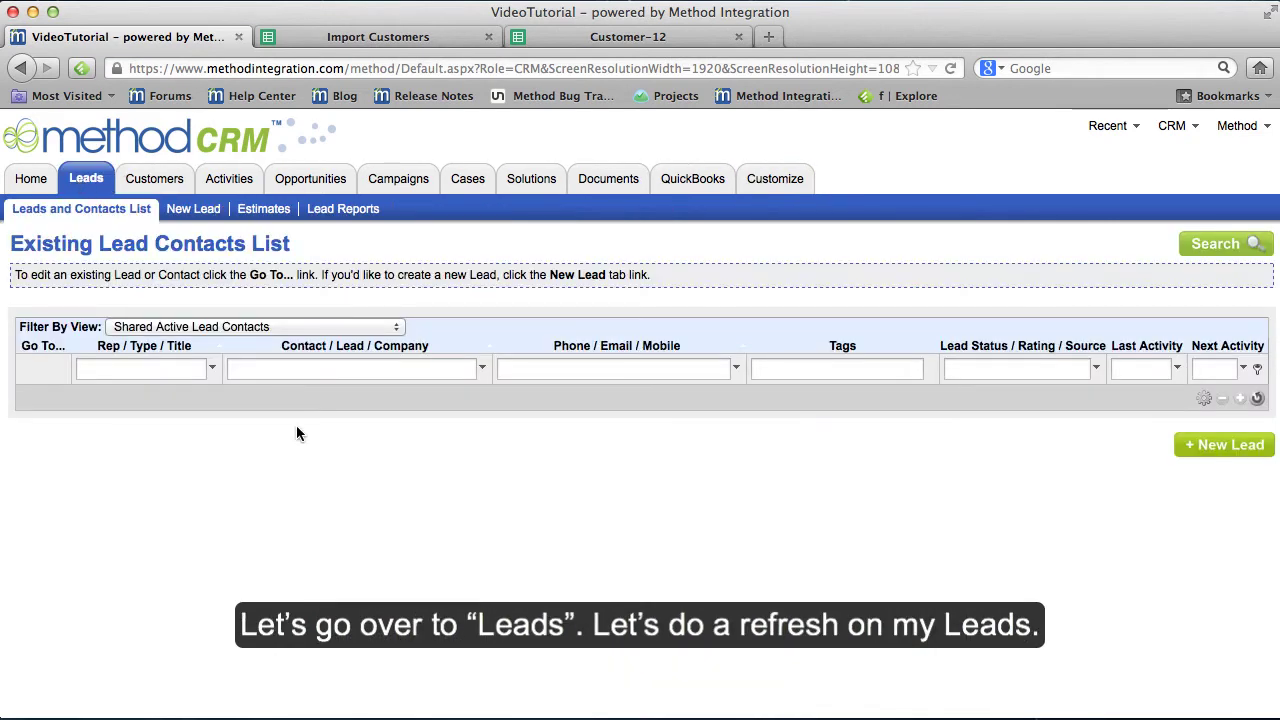
left_click(1257, 398)
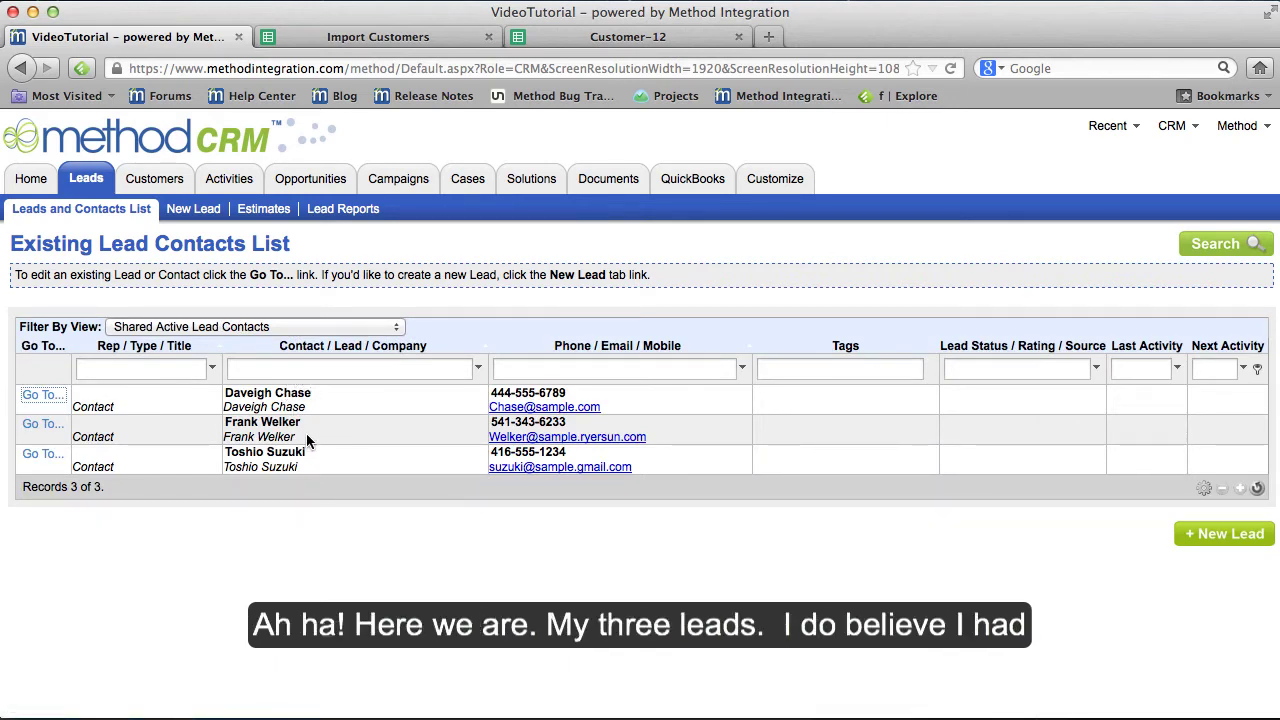
left_click(438, 40)
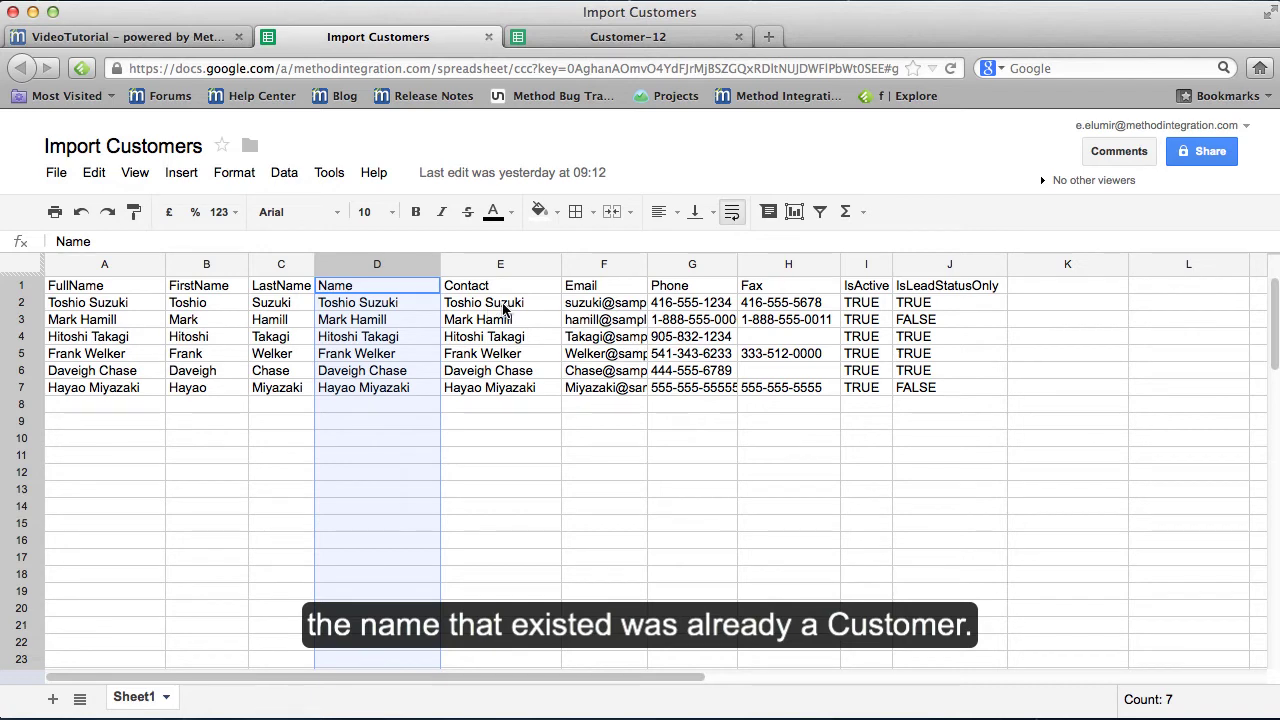
Filter the Customers list by the row 4 customer's surname to confirm the import.
left_click(161, 37)
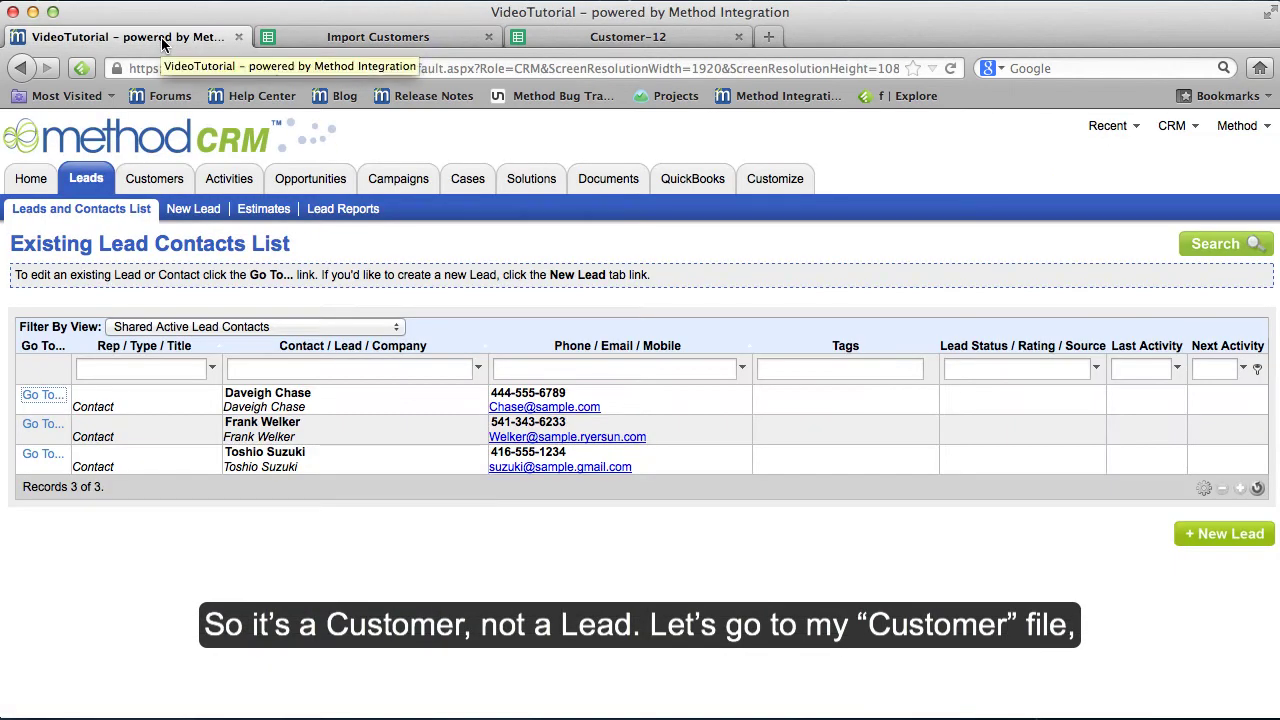
left_click(155, 180)
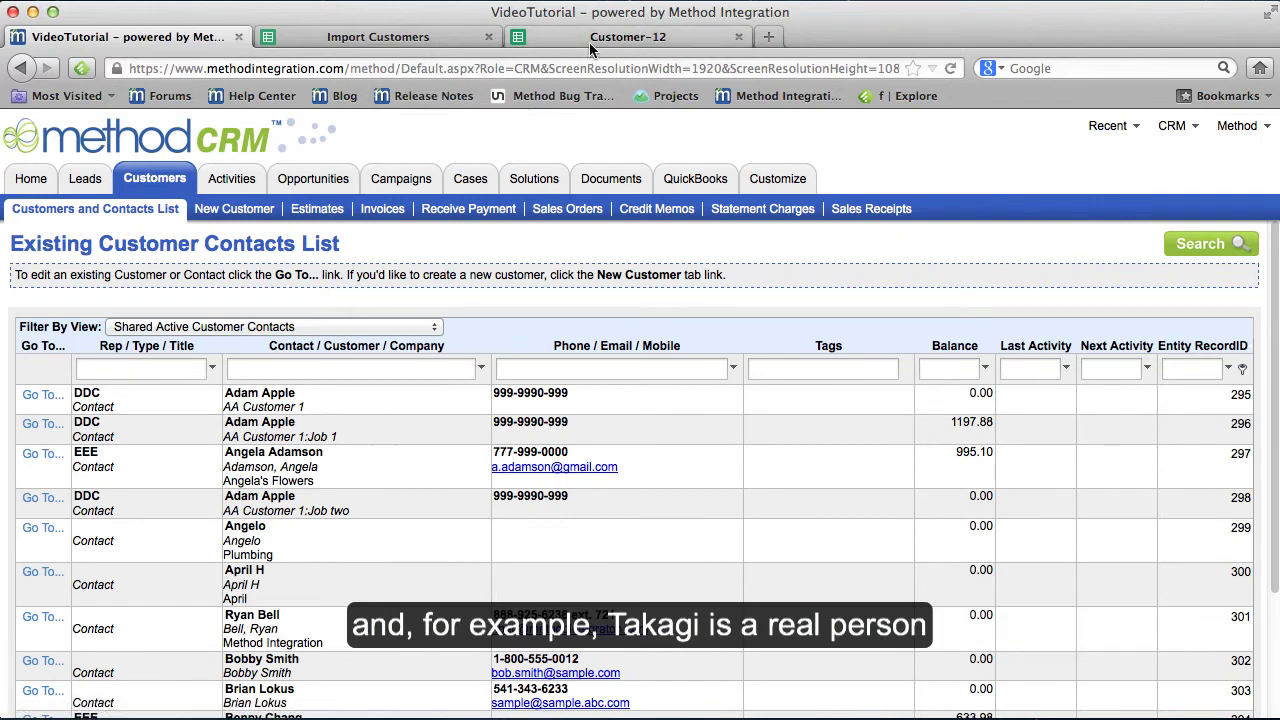
left_click(444, 37)
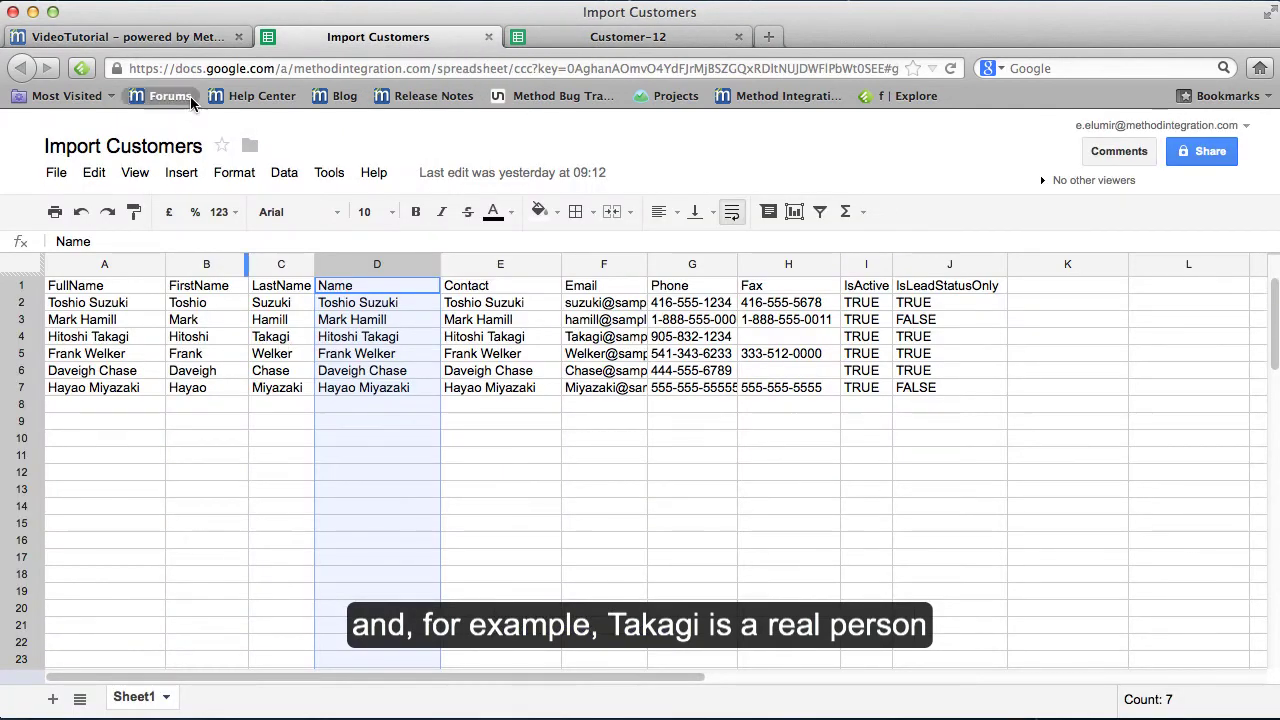
left_click(100, 37)
left_click(316, 368)
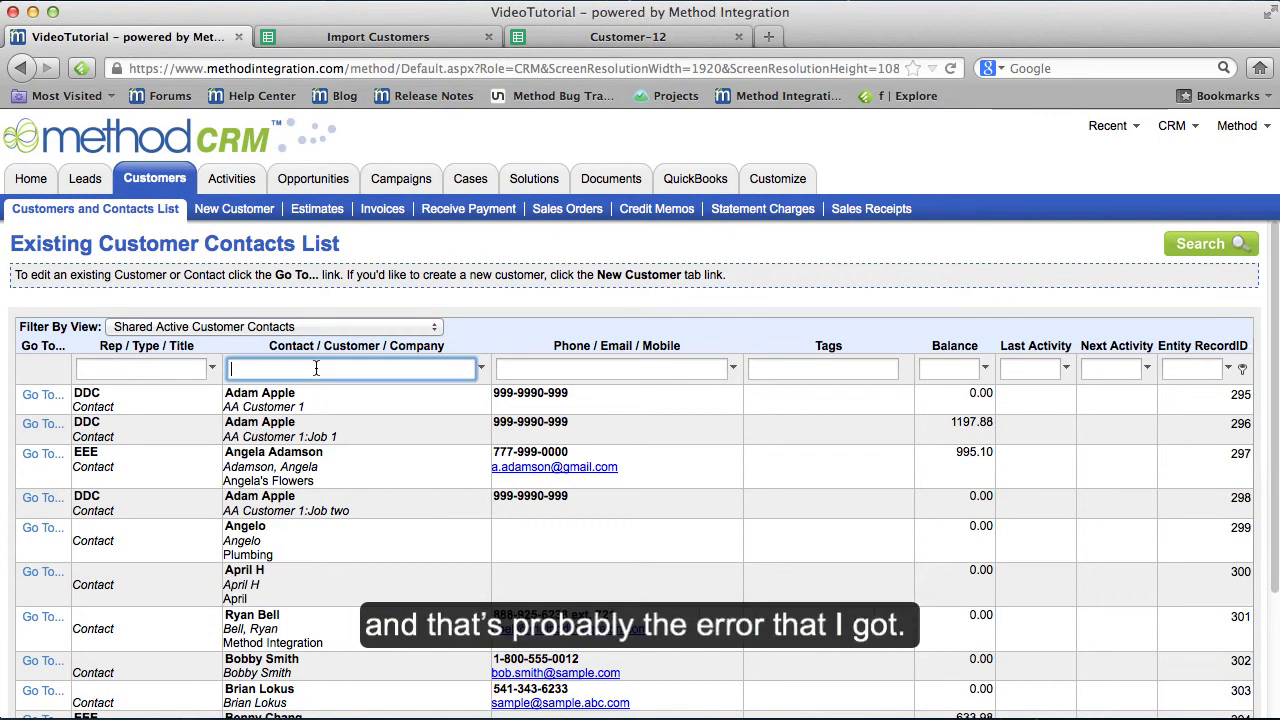
type("takagi")
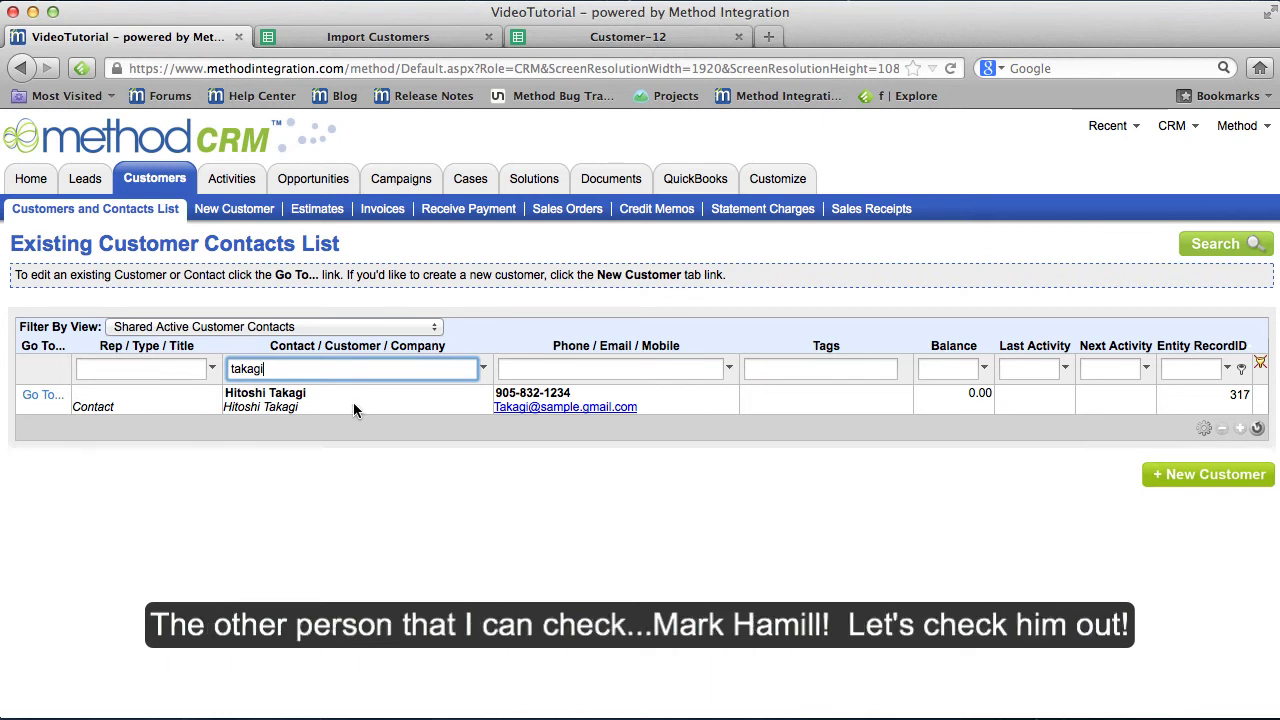
key("BackSpace")
key("BackSpace")
key("BackSpace")
key("BackSpace")
key("BackSpace")
key("BackSpace")
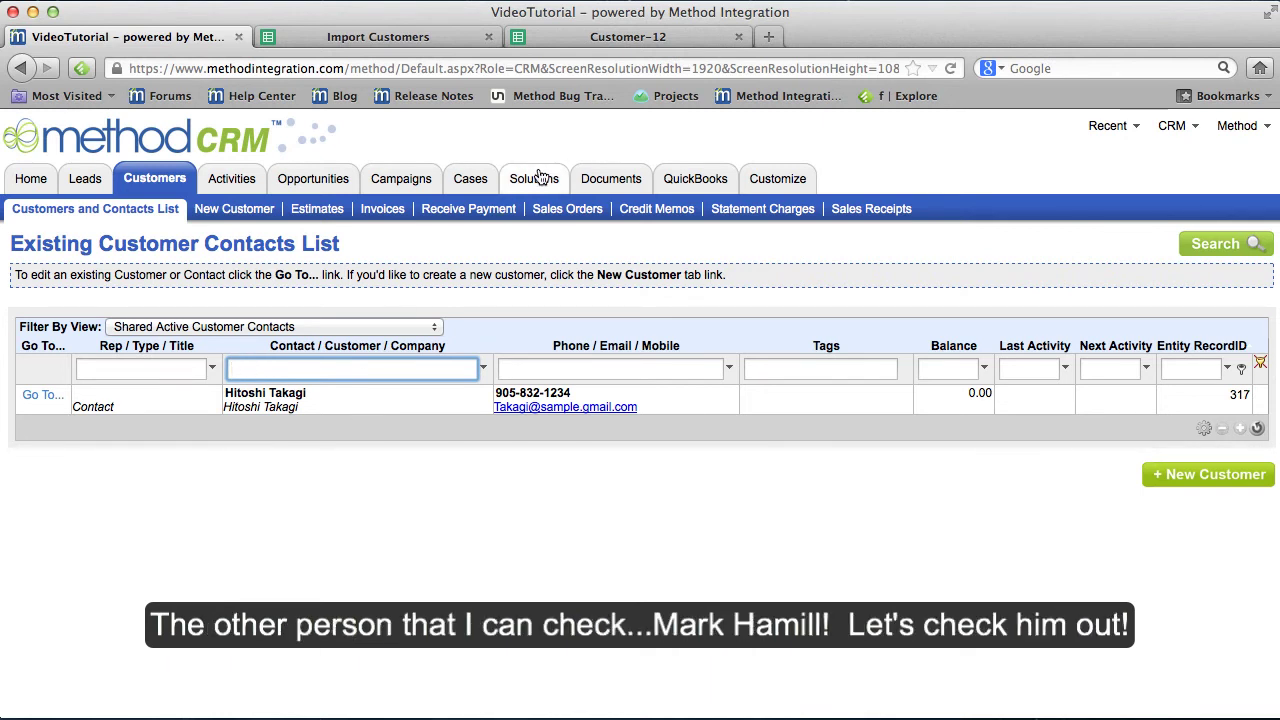
Filter the customer list by the row 3 customer's surname, then switch to QuickBooks.
left_click(408, 37)
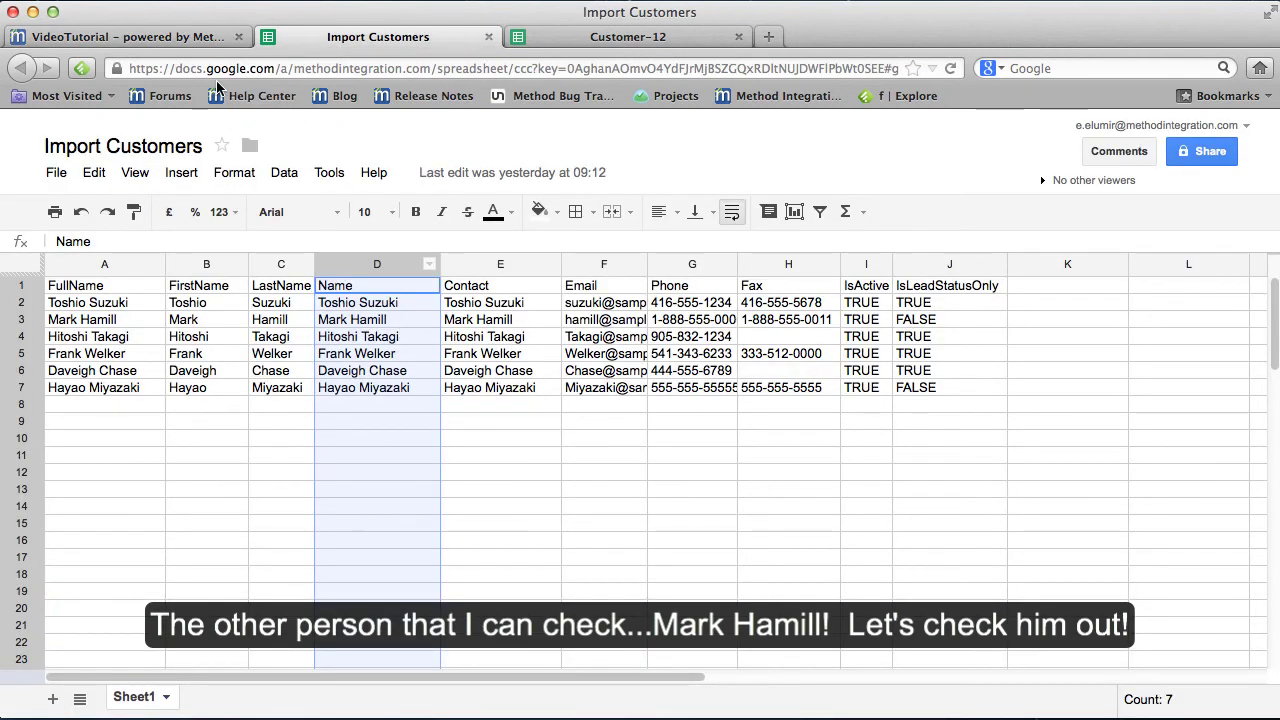
left_click(159, 37)
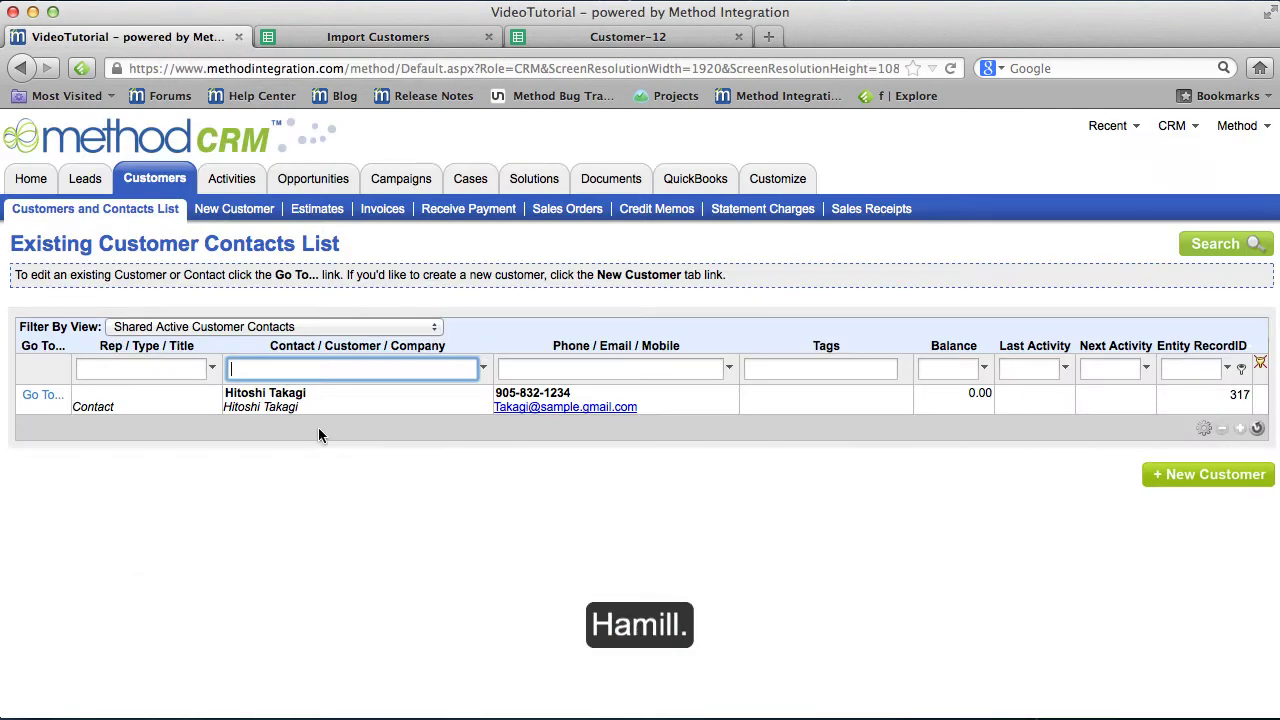
type("hamill")
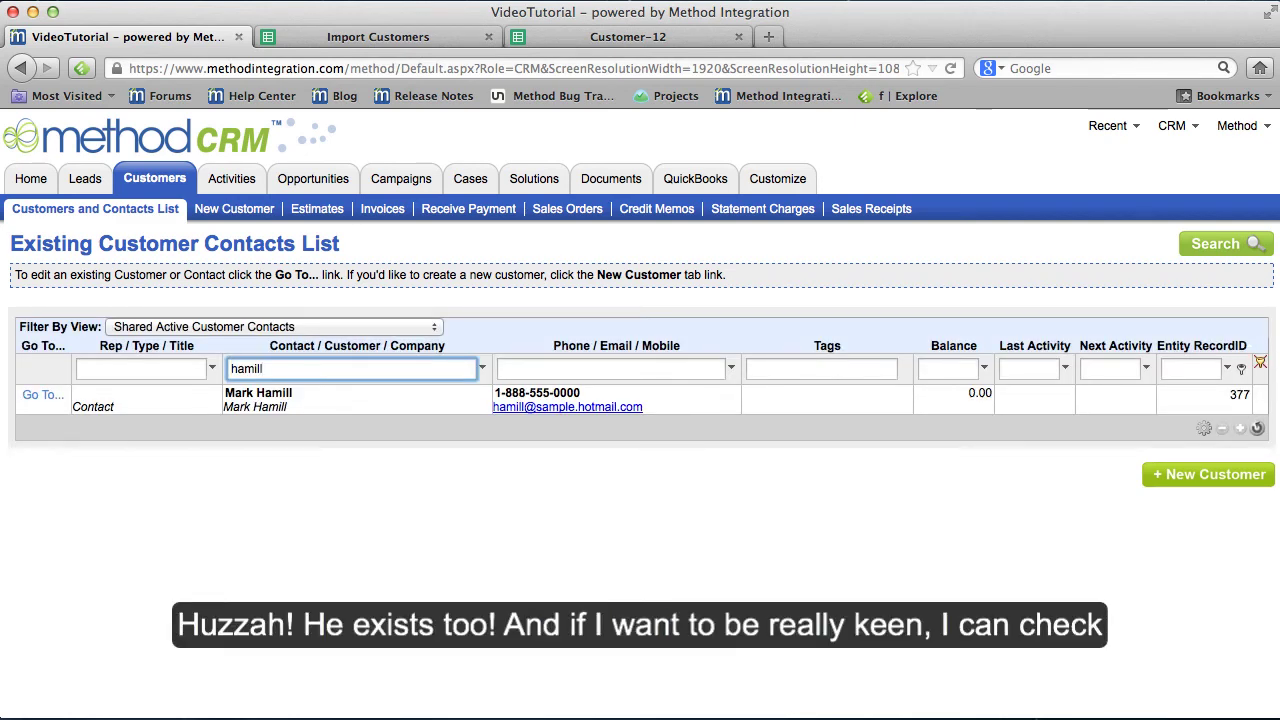
key("super+Tab")
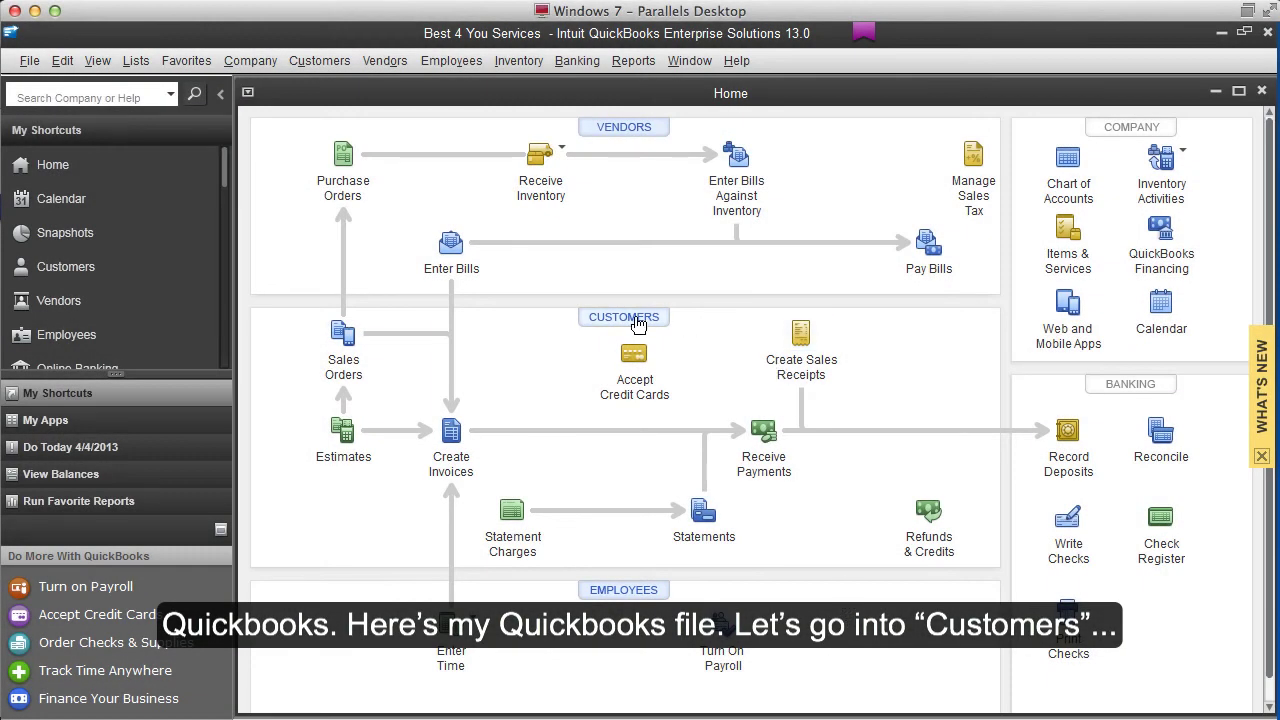
Search the Customer Center for the row 3 customer's surname to find its synced record.
left_click(640, 318)
left_click(366, 234)
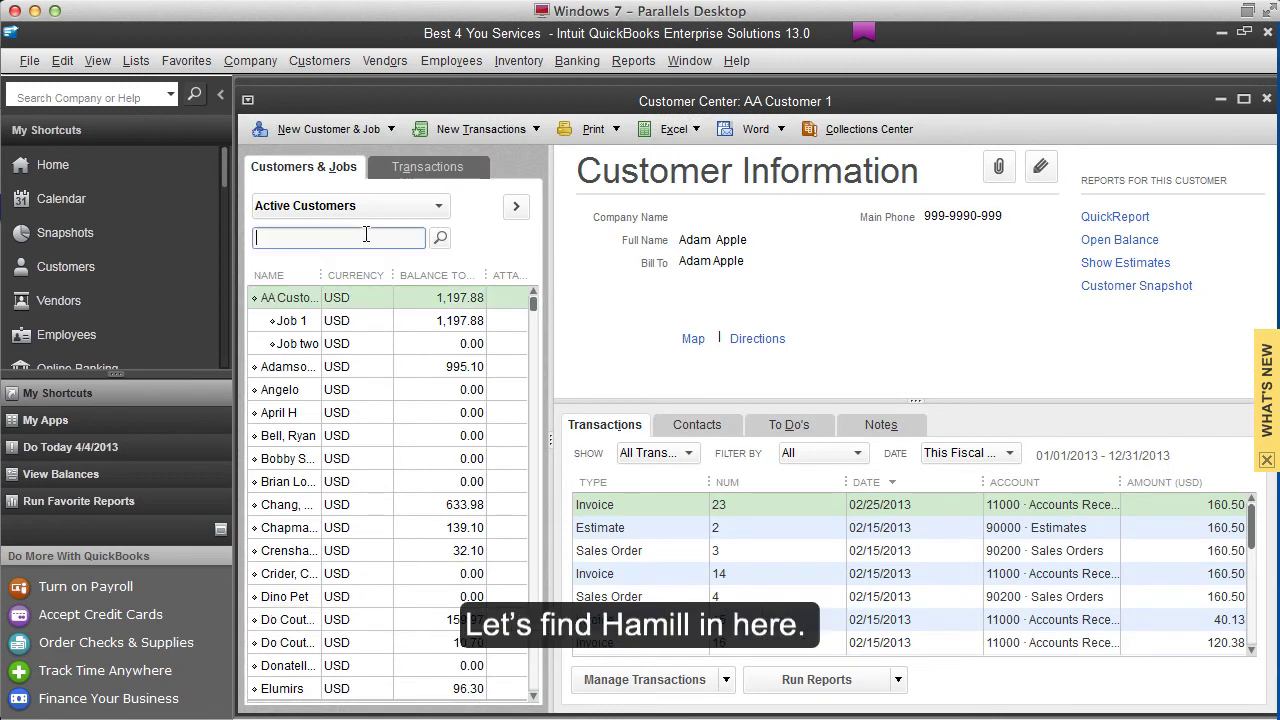
type("hamill")
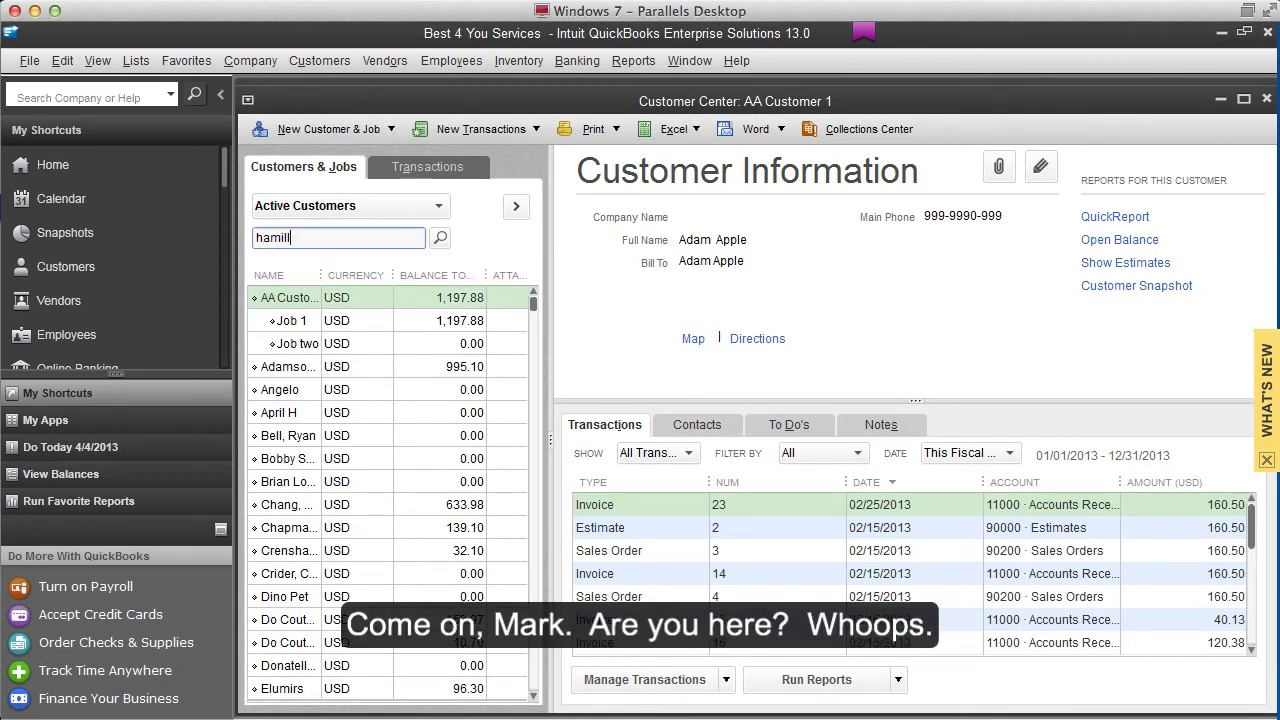
left_click(439, 238)
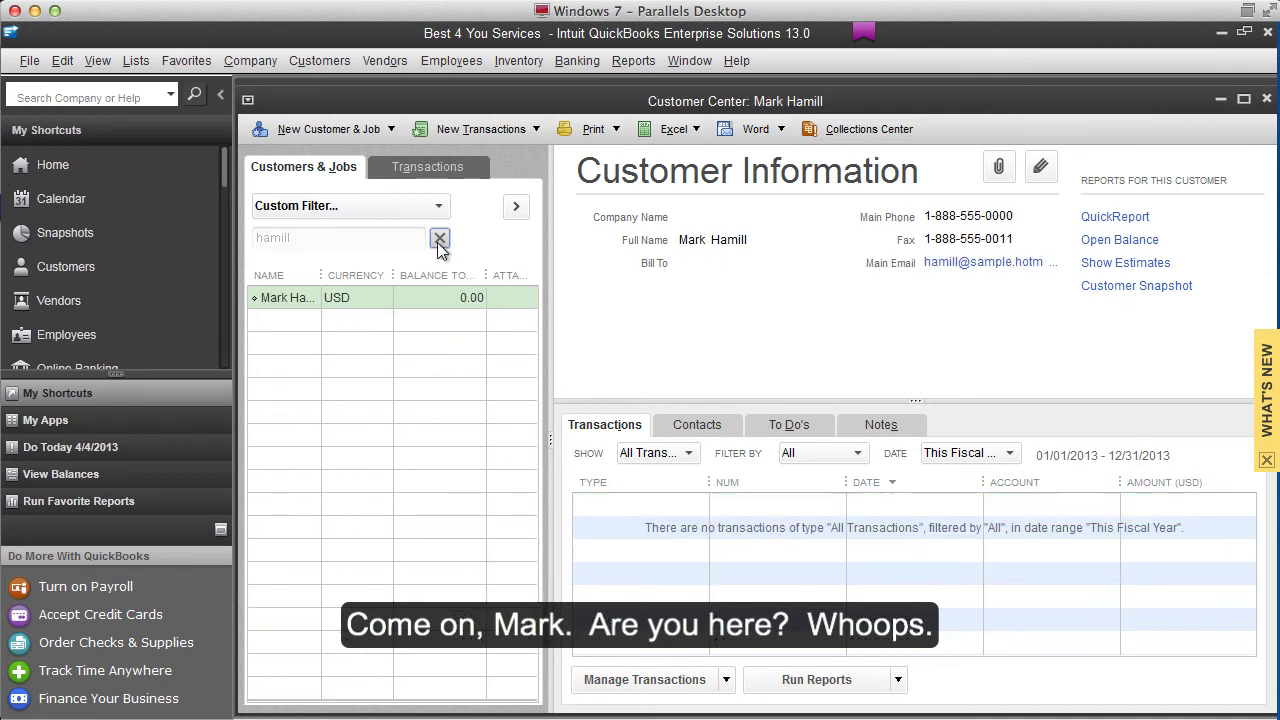